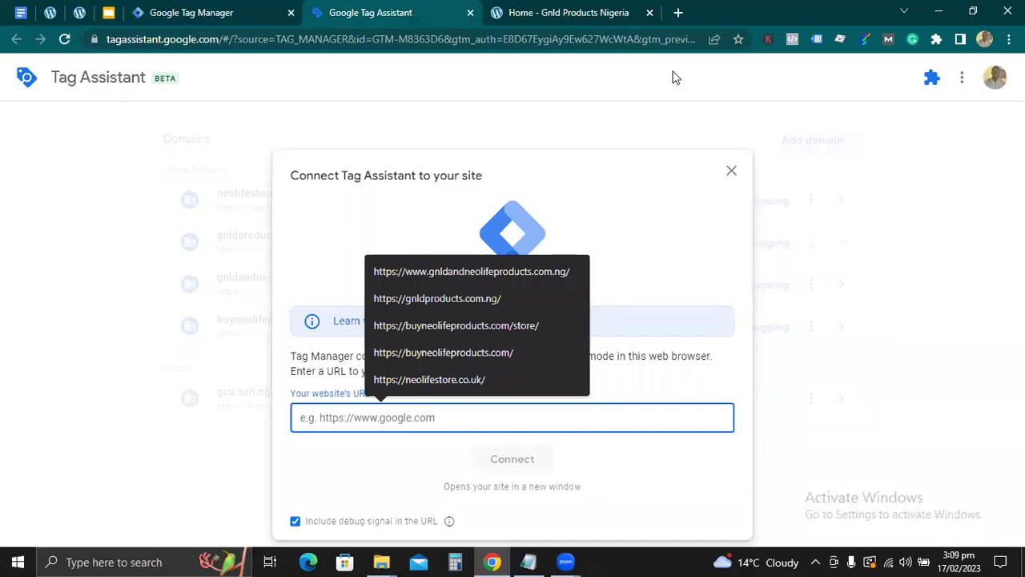
{"action": "key", "text": "Down"}
{"action": "key", "text": "Return"}
{"action": "key", "text": "Return"}
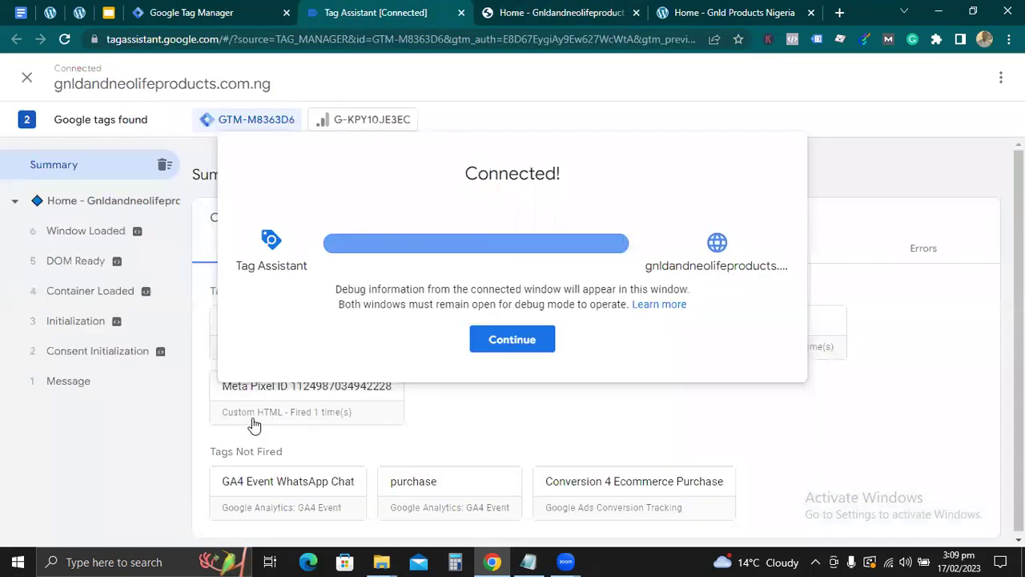
{"action": "left_click", "coordinate": [317, 351]}
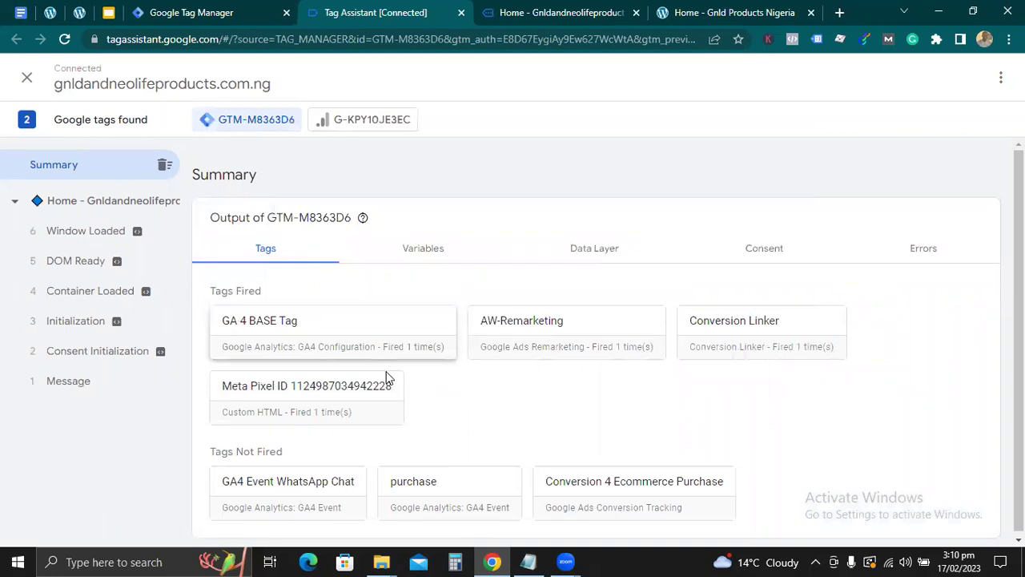
Step: Compare the fired and unfired tags in the Tag Assistant summary with the workspace's tag list and check the connected website
{"action": "key", "text": "ctrl+shift+Tab"}
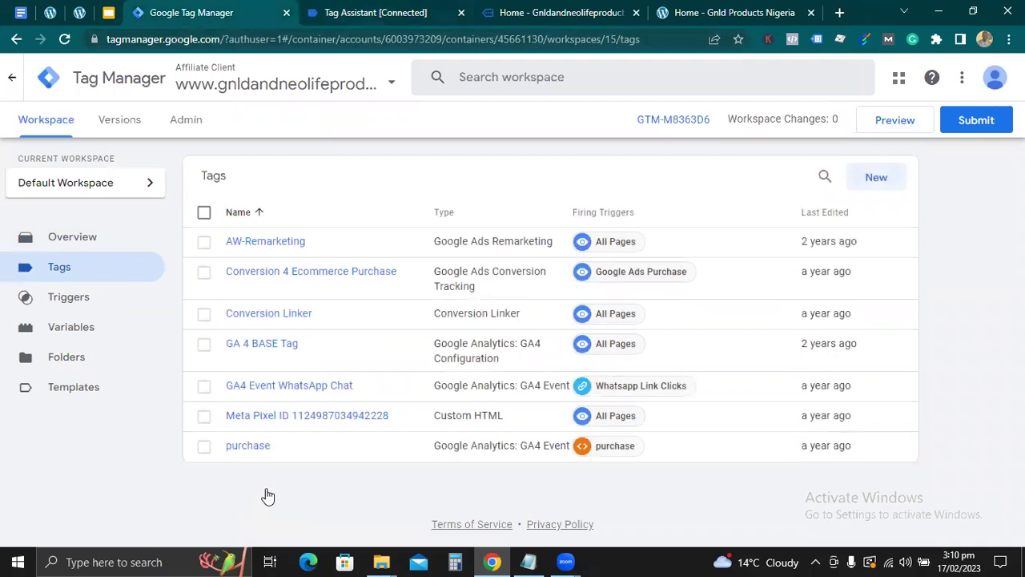
{"action": "key", "text": "ctrl+Tab"}
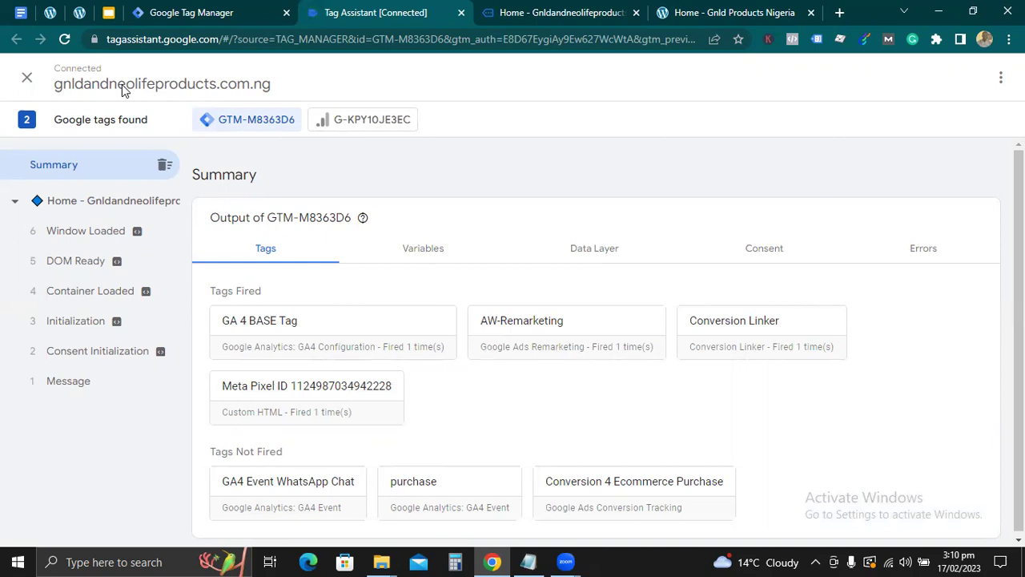
{"action": "left_click", "coordinate": [538, 16]}
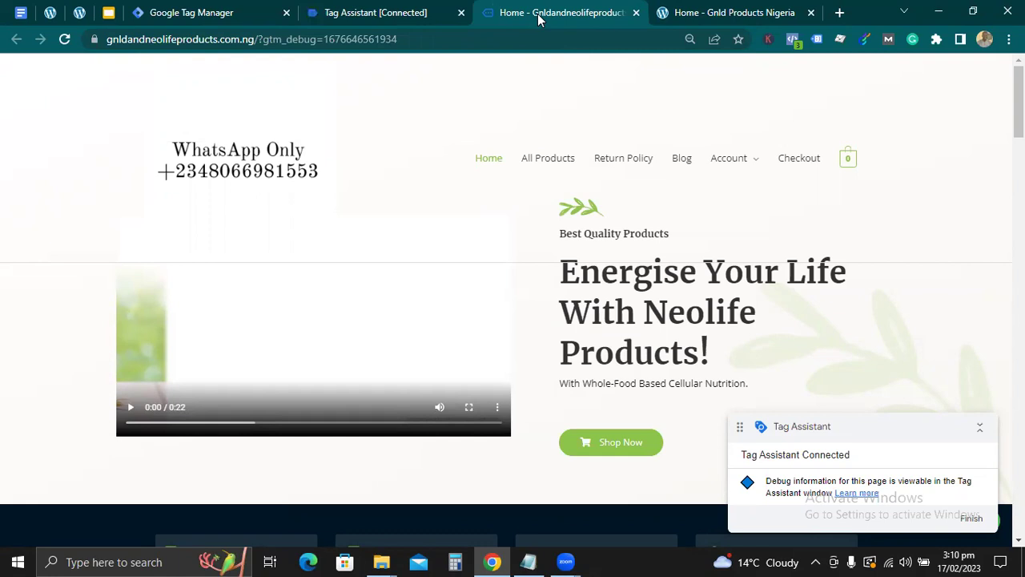
{"action": "left_click", "coordinate": [391, 15]}
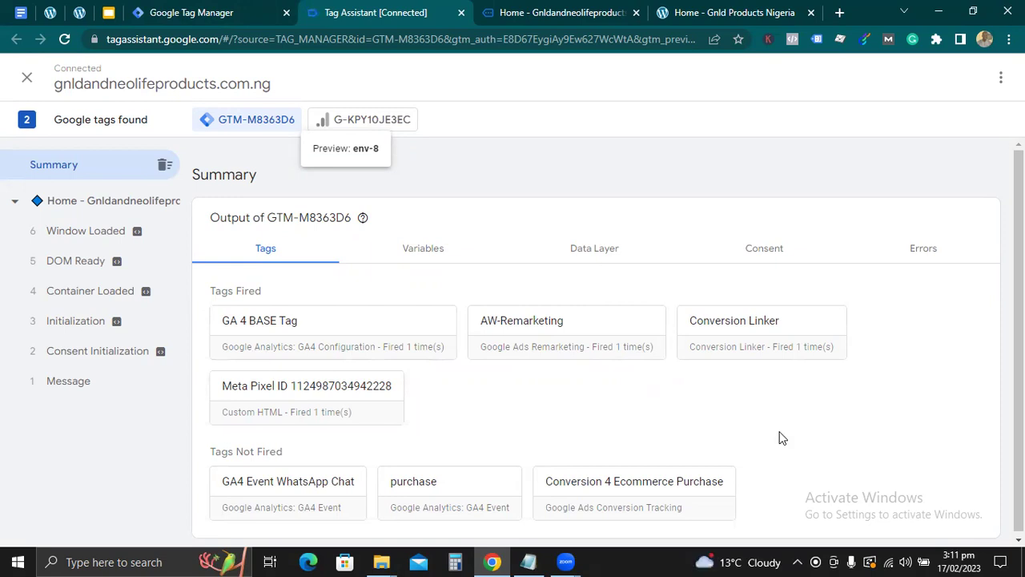
{"action": "scroll", "coordinate": [341, 449], "scroll_direction": "down", "scroll_amount": 1}
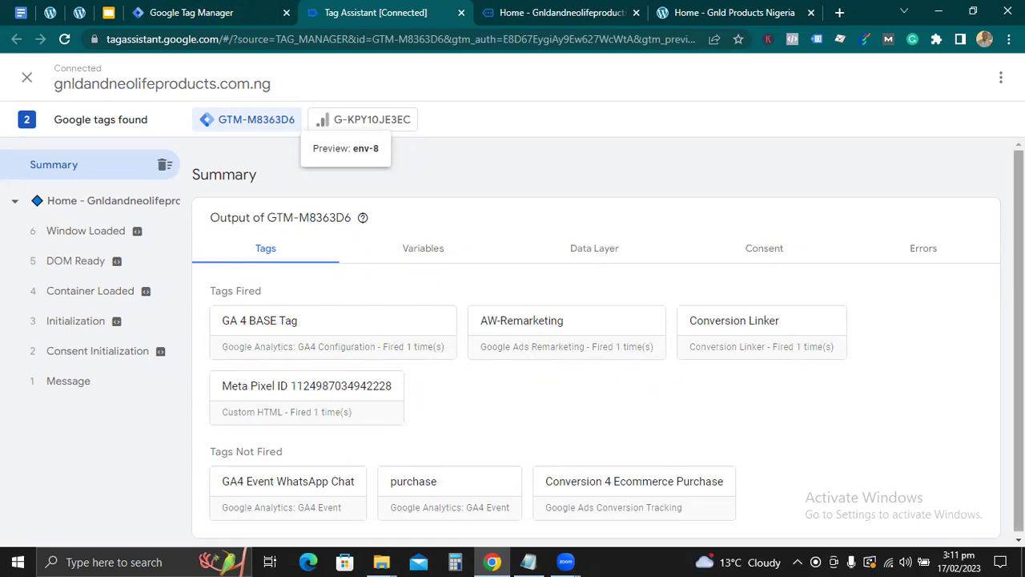
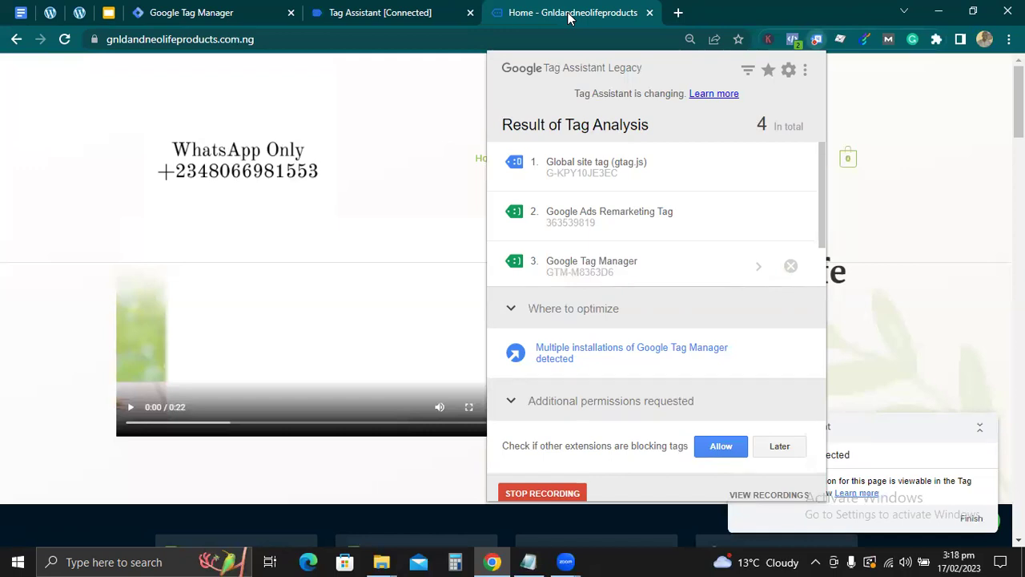
Step: Review the slide on verifying the GTM snippet, return to the website's home page and open its source code
{"action": "left_click", "coordinate": [569, 18]}
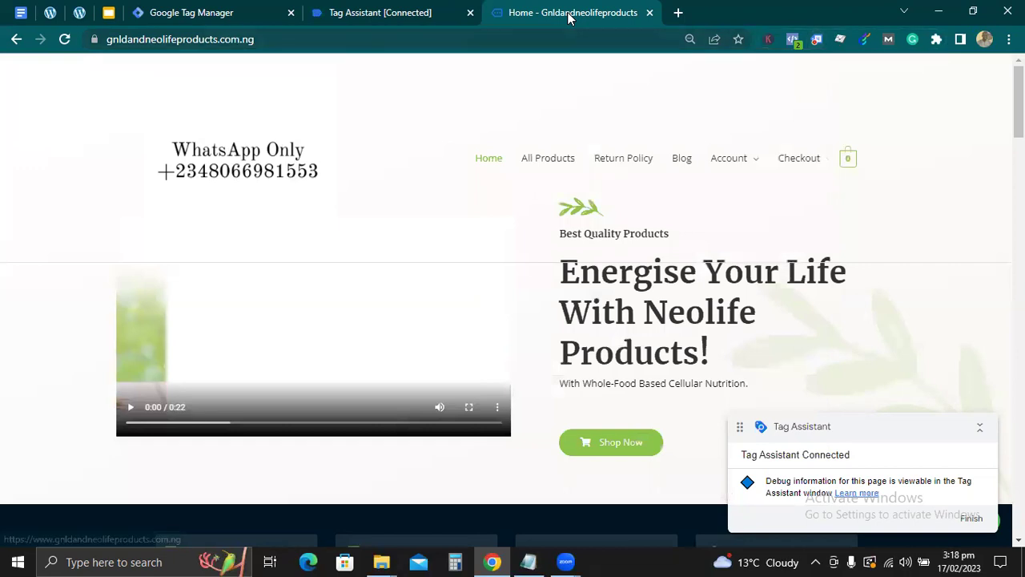
{"action": "key", "text": "ctrl+4"}
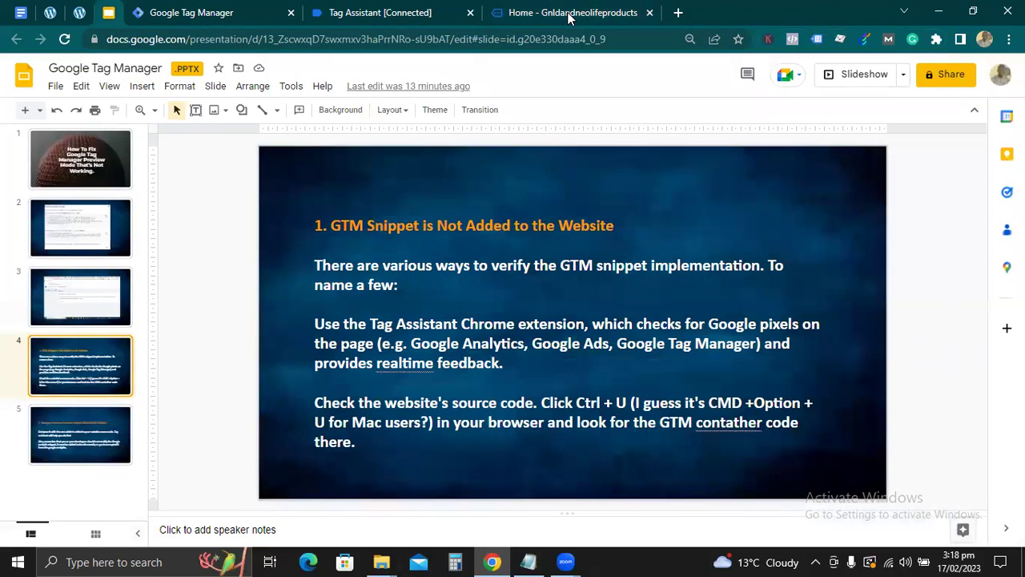
{"action": "left_click", "coordinate": [569, 16]}
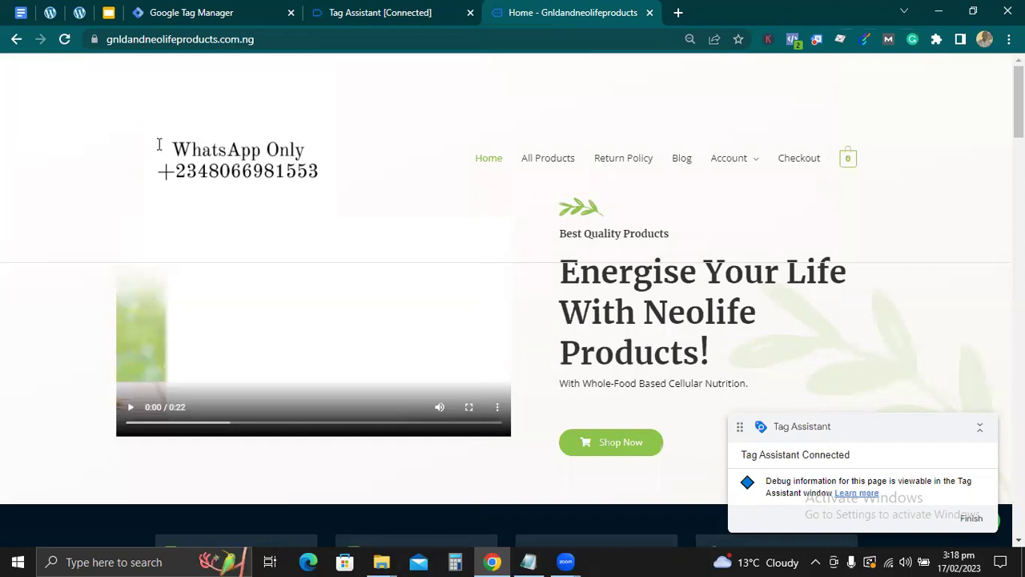
{"action": "key", "text": "ctrl+u"}
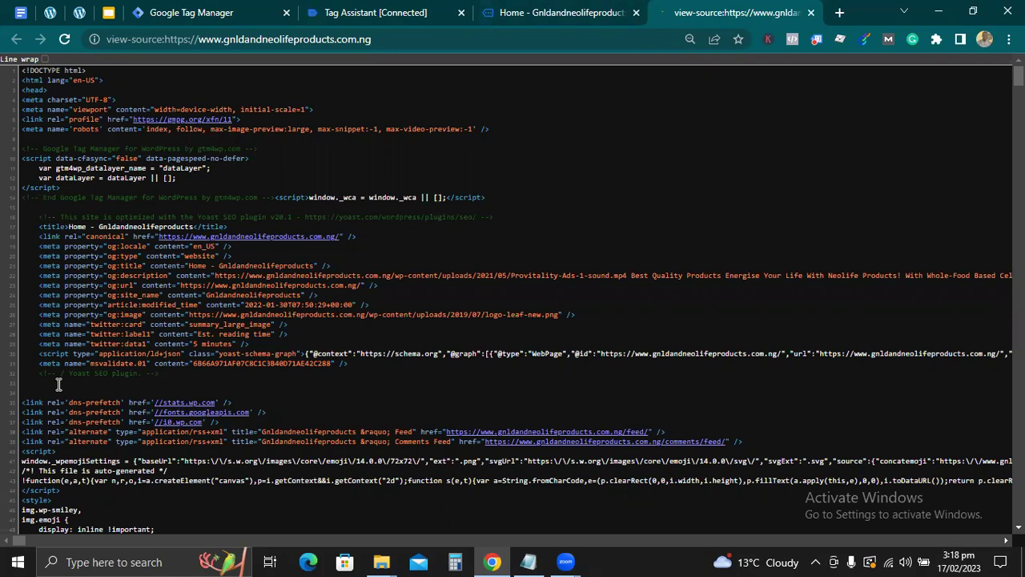
Step: Examine the head section of the home page's source code for the Google Tag Manager container script
{"action": "scroll", "coordinate": [58, 384], "scroll_direction": "down", "scroll_amount": 4}
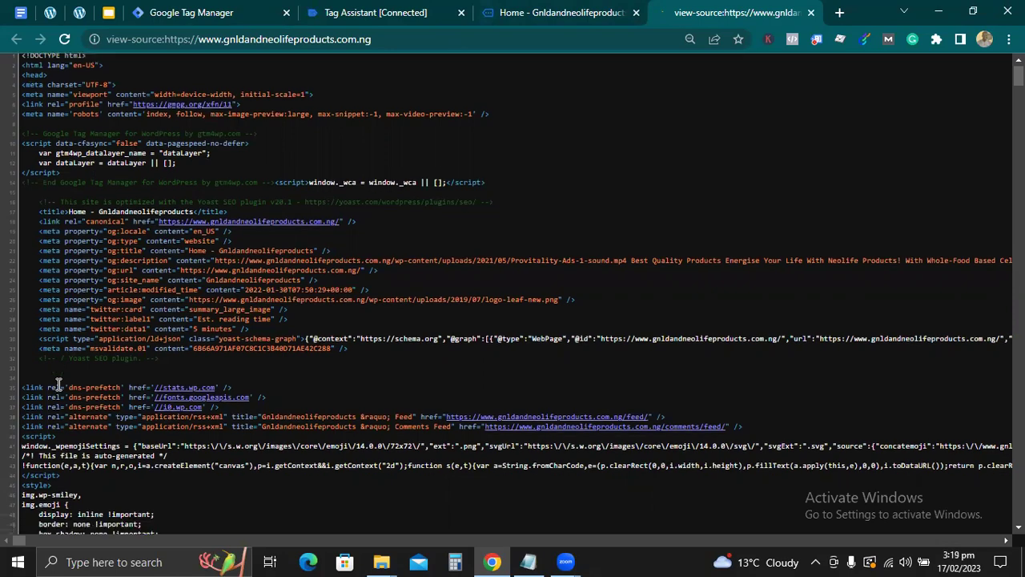
{"action": "scroll", "coordinate": [58, 384], "scroll_direction": "down", "scroll_amount": 2}
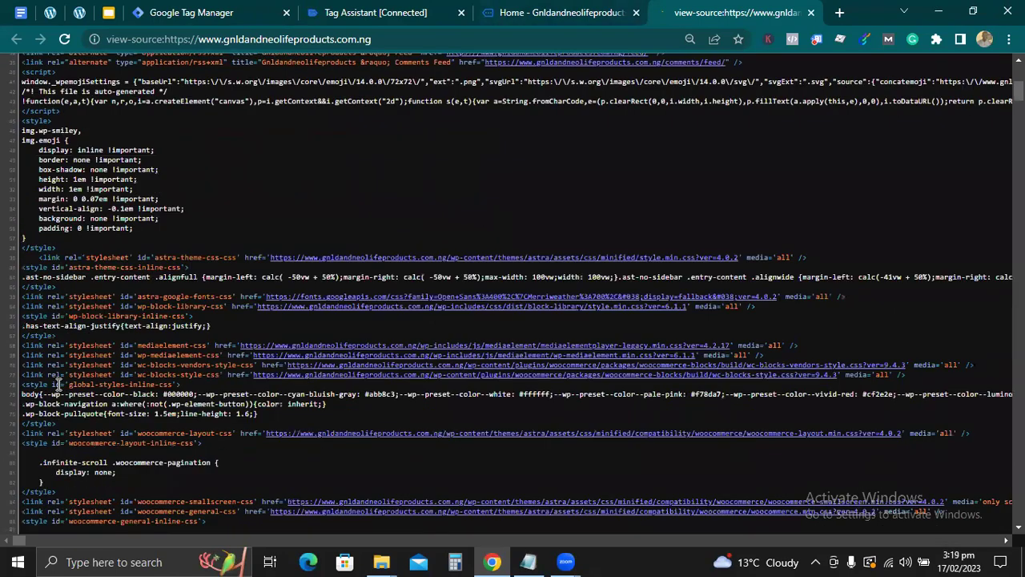
{"action": "scroll", "coordinate": [58, 385], "scroll_direction": "down", "scroll_amount": 3}
{"action": "scroll", "coordinate": [58, 384], "scroll_direction": "down", "scroll_amount": 8}
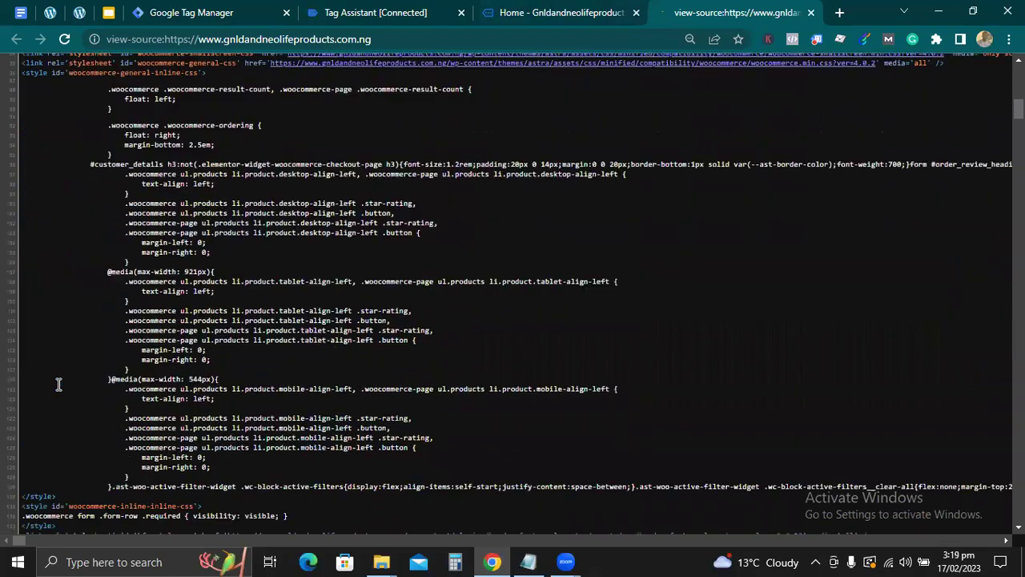
{"action": "scroll", "coordinate": [58, 385], "scroll_direction": "down", "scroll_amount": 4}
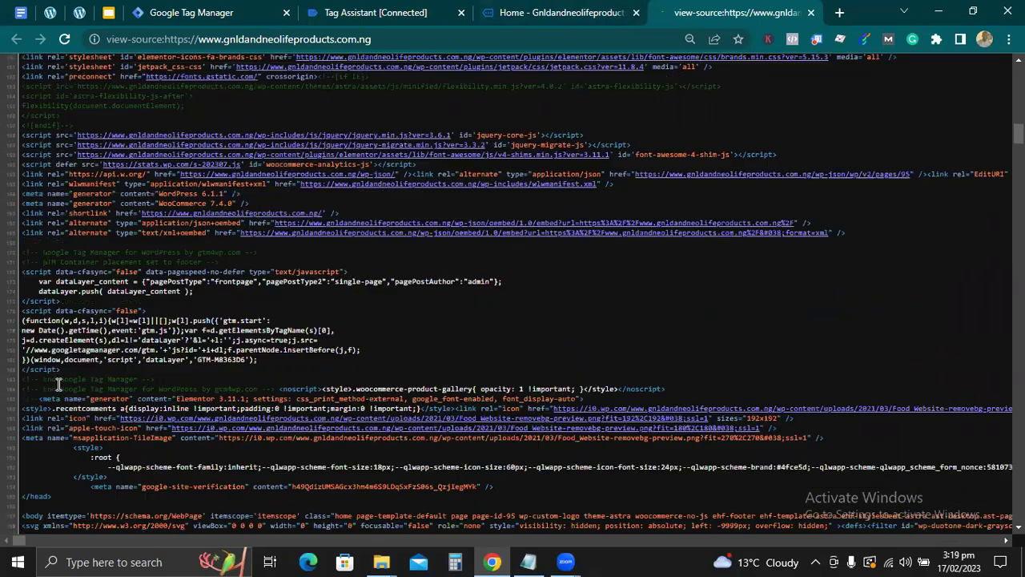
{"action": "scroll", "coordinate": [58, 385], "scroll_direction": "down", "scroll_amount": 1}
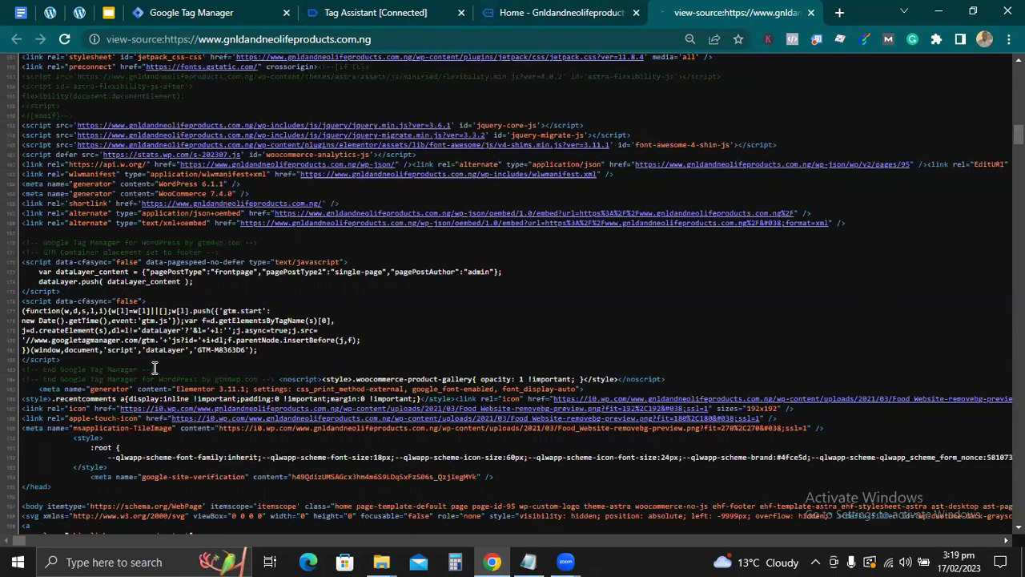
{"action": "scroll", "coordinate": [154, 368], "scroll_direction": "up", "scroll_amount": 6}
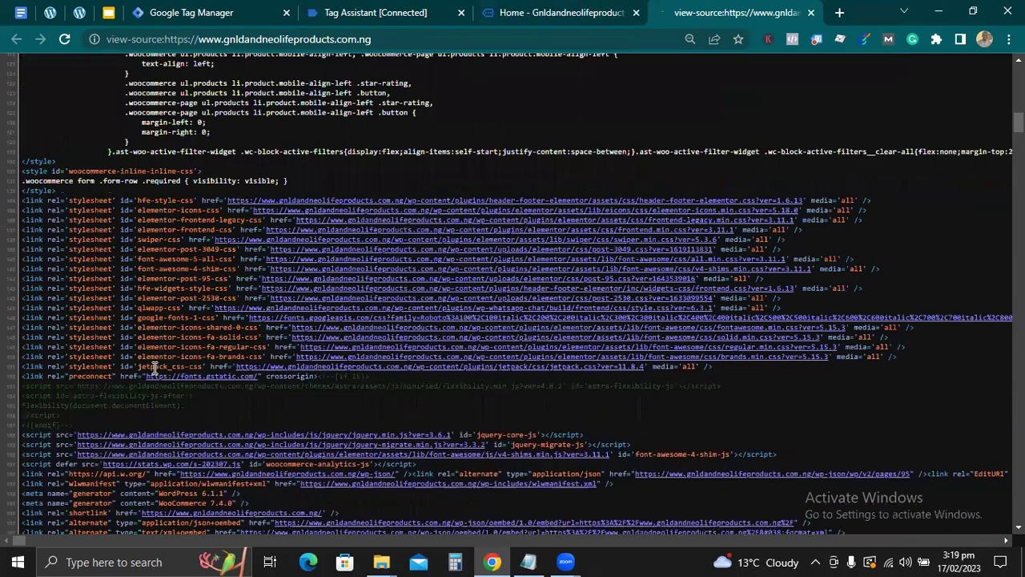
{"action": "scroll", "coordinate": [155, 368], "scroll_direction": "up", "scroll_amount": 20}
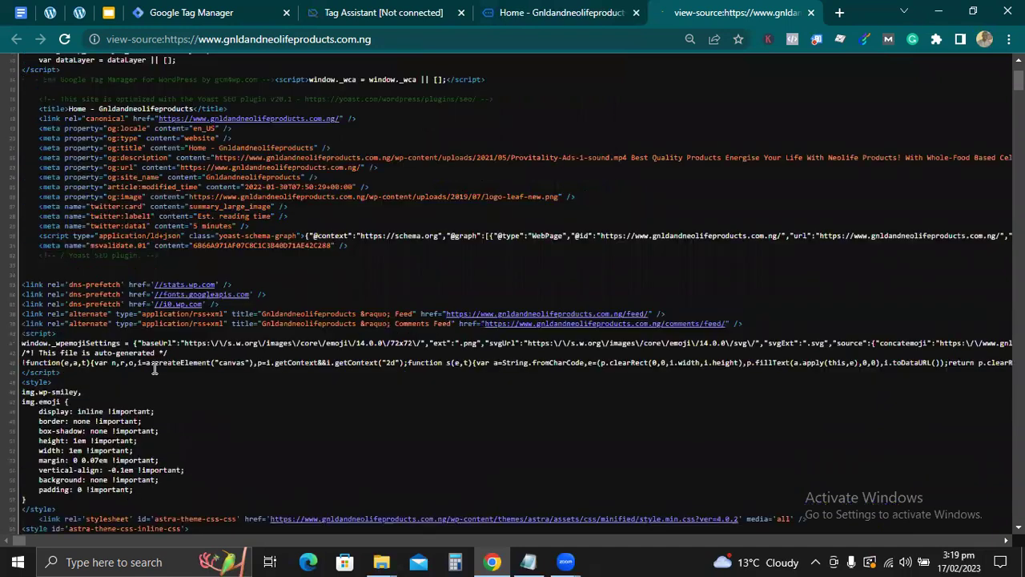
{"action": "scroll", "coordinate": [155, 368], "scroll_direction": "up", "scroll_amount": 2}
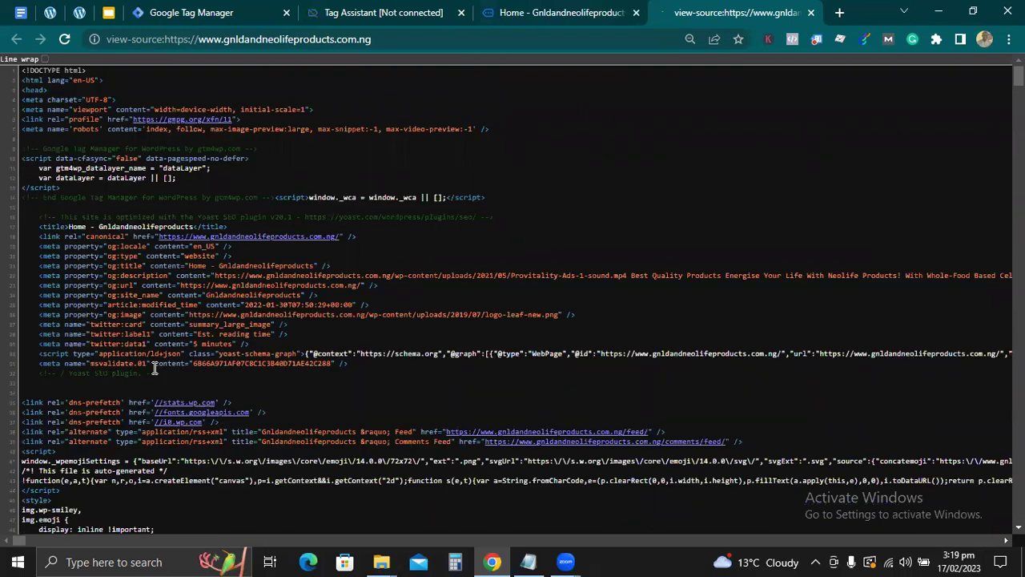
{"action": "scroll", "coordinate": [155, 368], "scroll_direction": "down", "scroll_amount": 5}
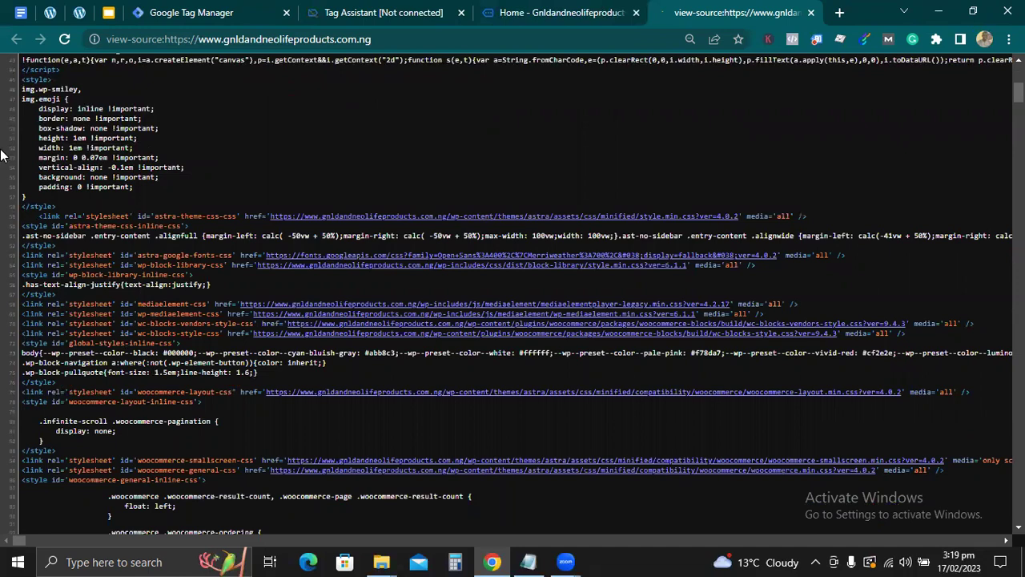
Step: Compare the Install Google Tag Manager head code on slide 2 in Google Slides with the beginning of the website's source code
{"action": "left_click", "coordinate": [107, 14]}
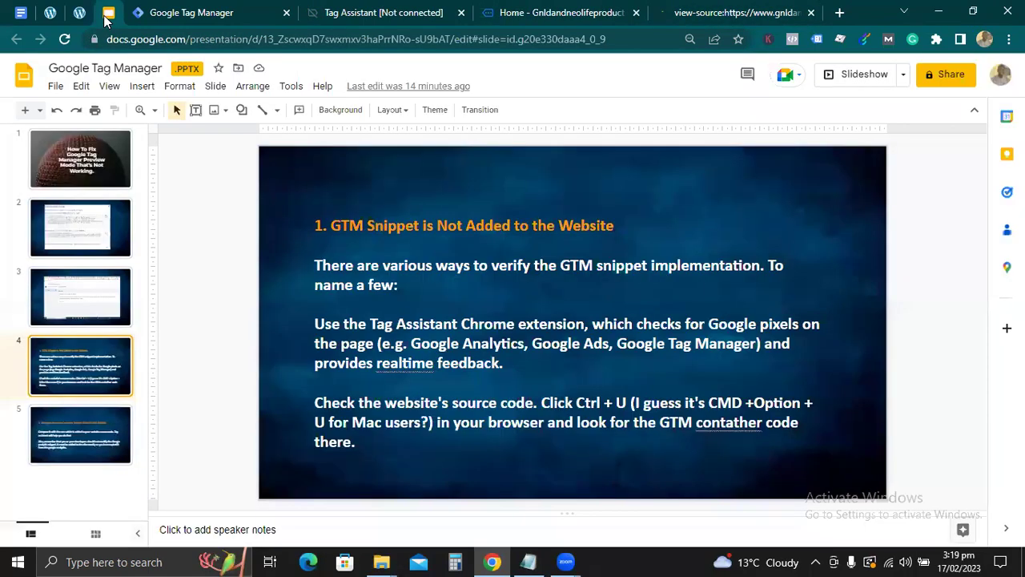
{"action": "left_click", "coordinate": [64, 211]}
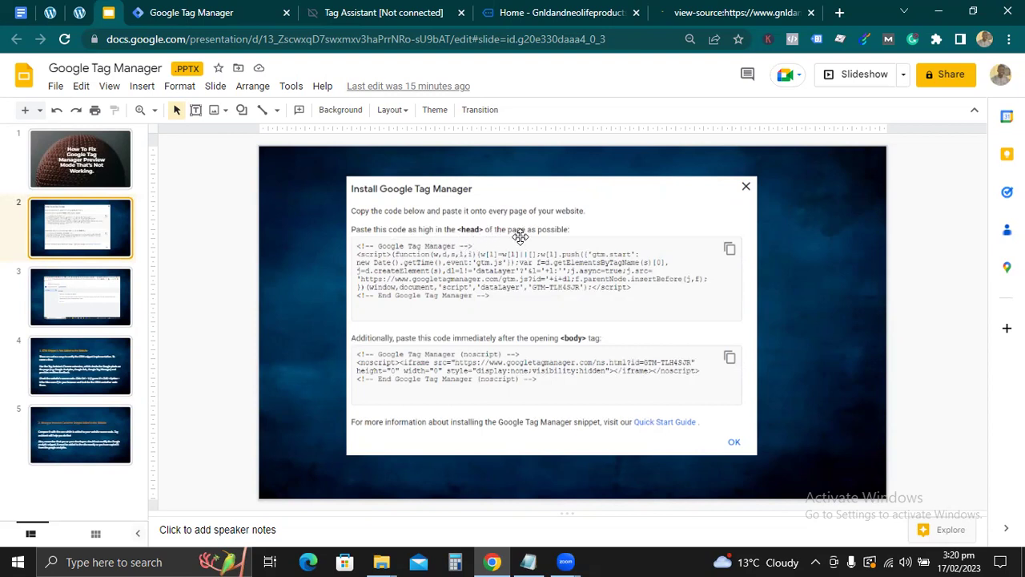
{"action": "left_click", "coordinate": [726, 16]}
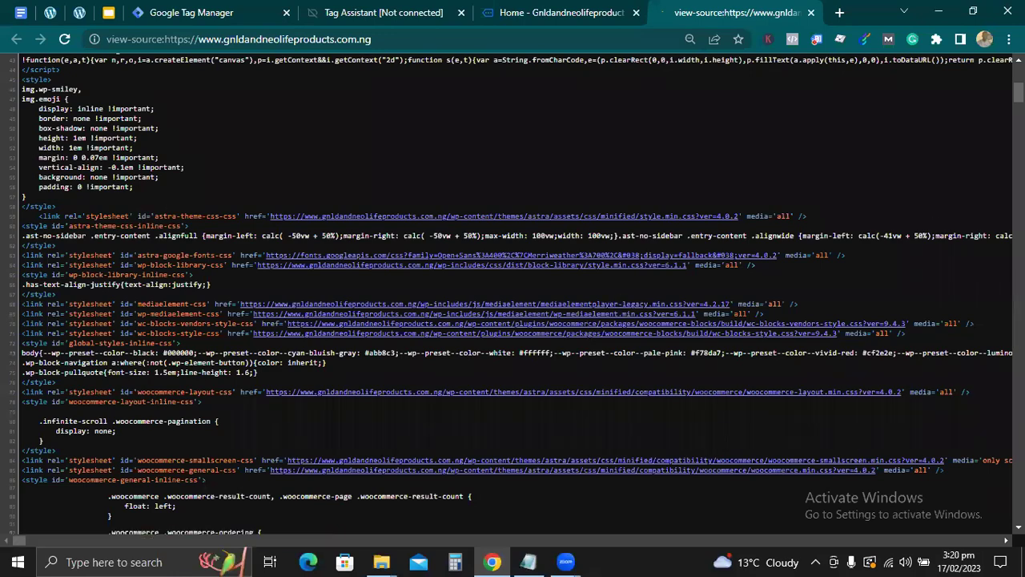
{"action": "scroll", "coordinate": [426, 178], "scroll_direction": "up", "scroll_amount": 2}
{"action": "scroll", "coordinate": [506, 293], "scroll_direction": "up", "scroll_amount": 3}
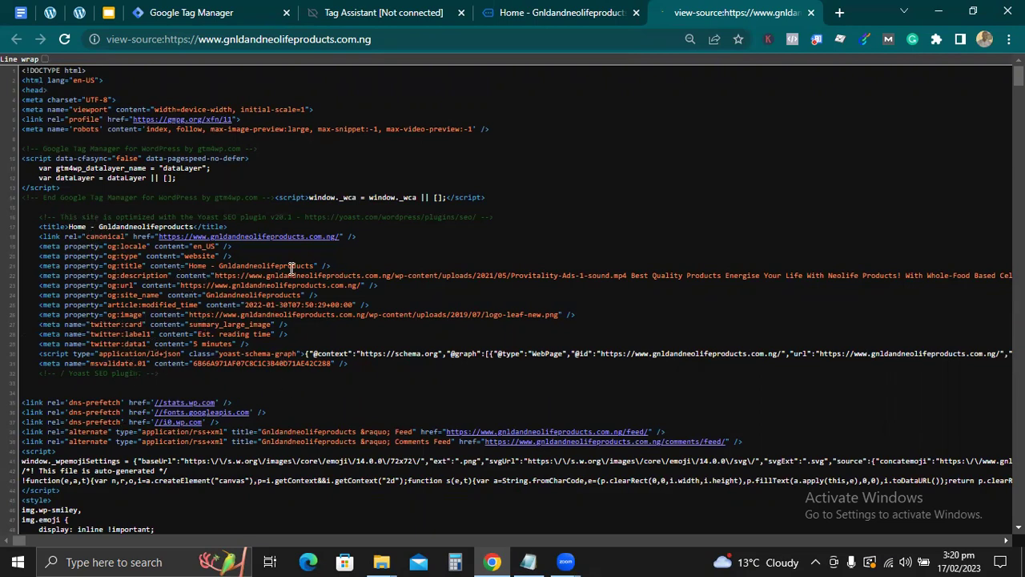
{"action": "left_click", "coordinate": [109, 12]}
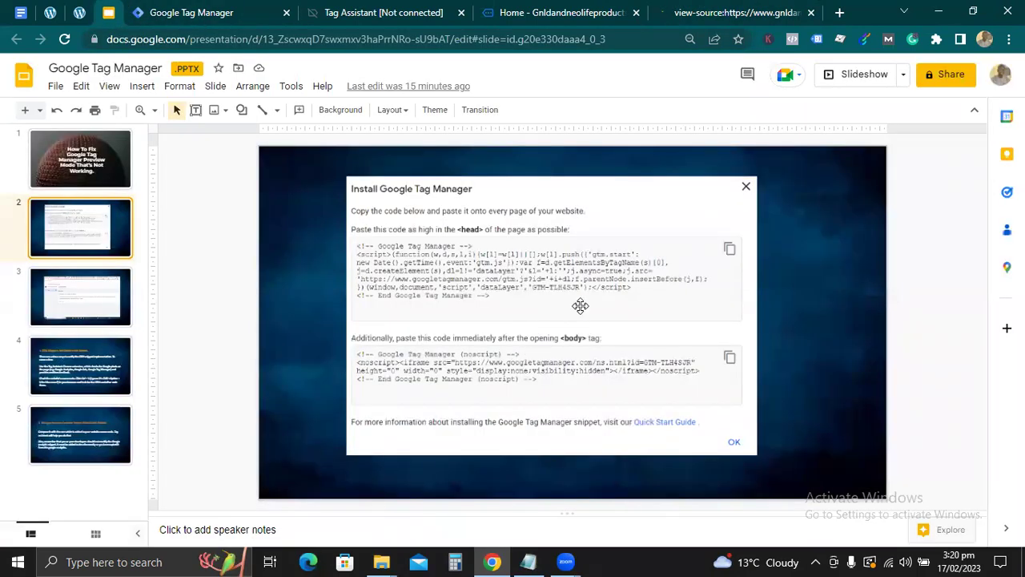
Step: Examine the website's source code from the container script in the head through the opening part of the body
{"action": "left_click", "coordinate": [750, 13]}
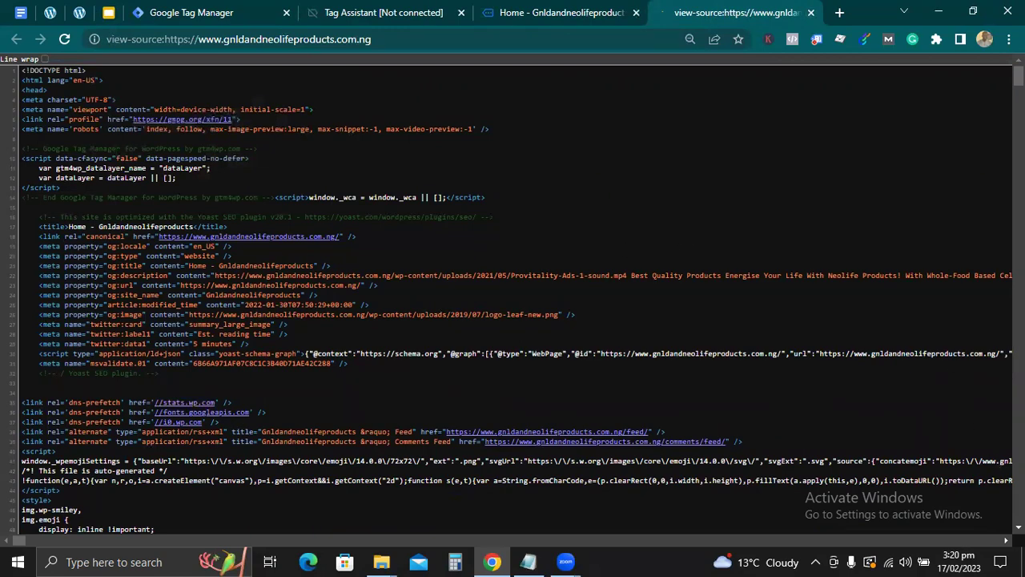
{"action": "scroll", "coordinate": [512, 296], "scroll_direction": "down", "scroll_amount": 12}
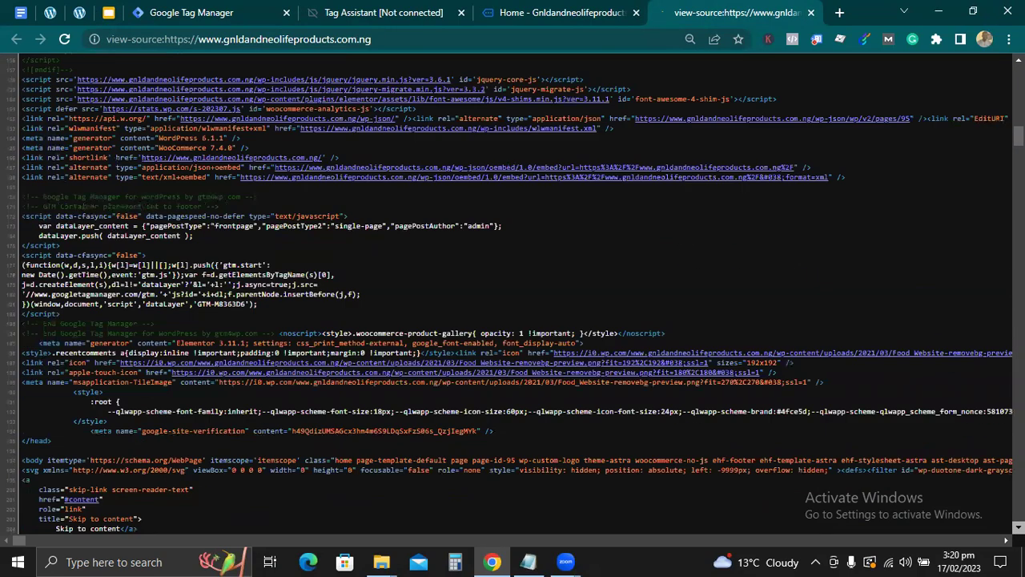
{"action": "scroll", "coordinate": [369, 479], "scroll_direction": "down", "scroll_amount": 3}
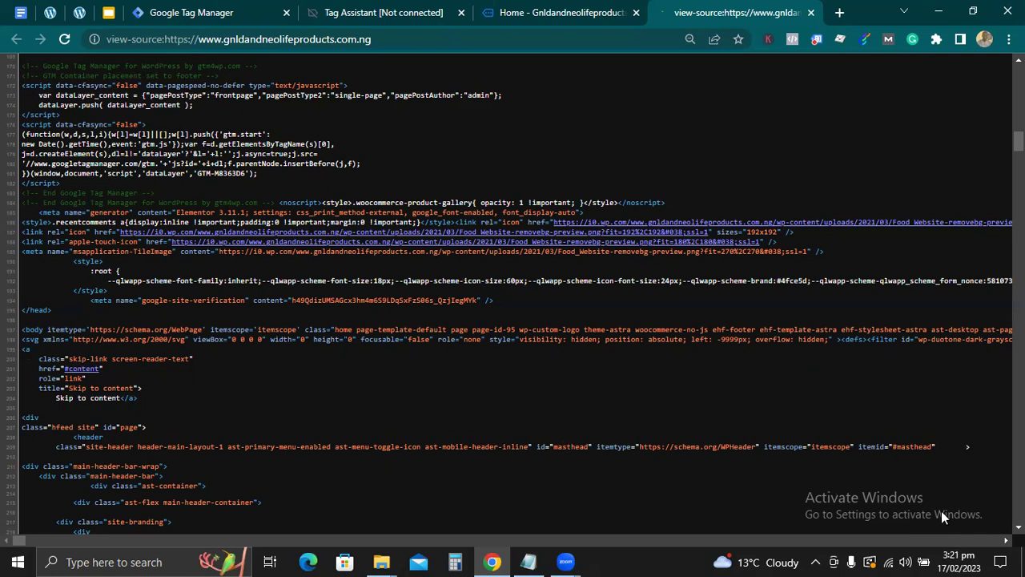
{"action": "scroll", "coordinate": [513, 295], "scroll_direction": "down", "scroll_amount": 2}
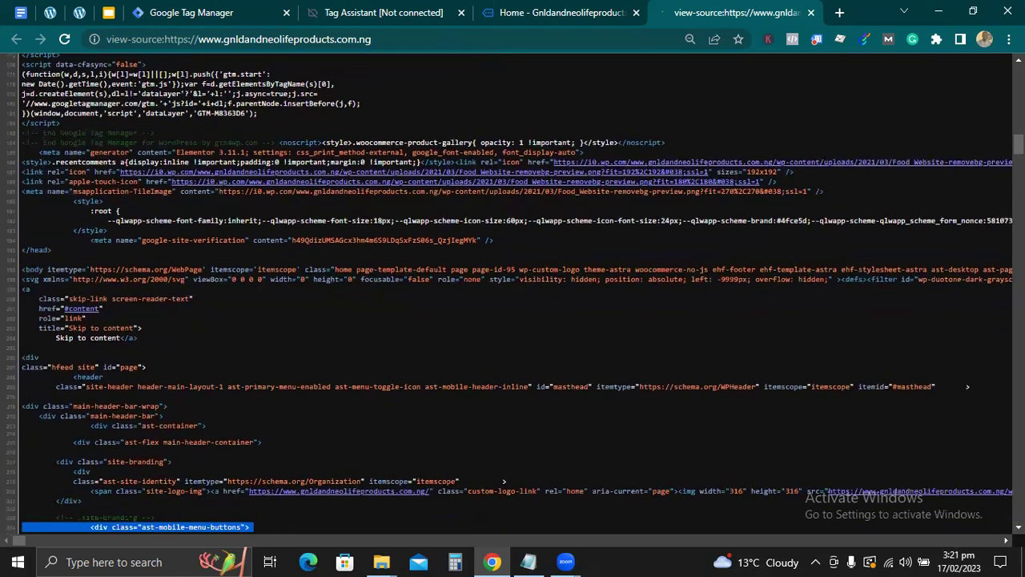
{"action": "scroll", "coordinate": [512, 295], "scroll_direction": "down", "scroll_amount": 3}
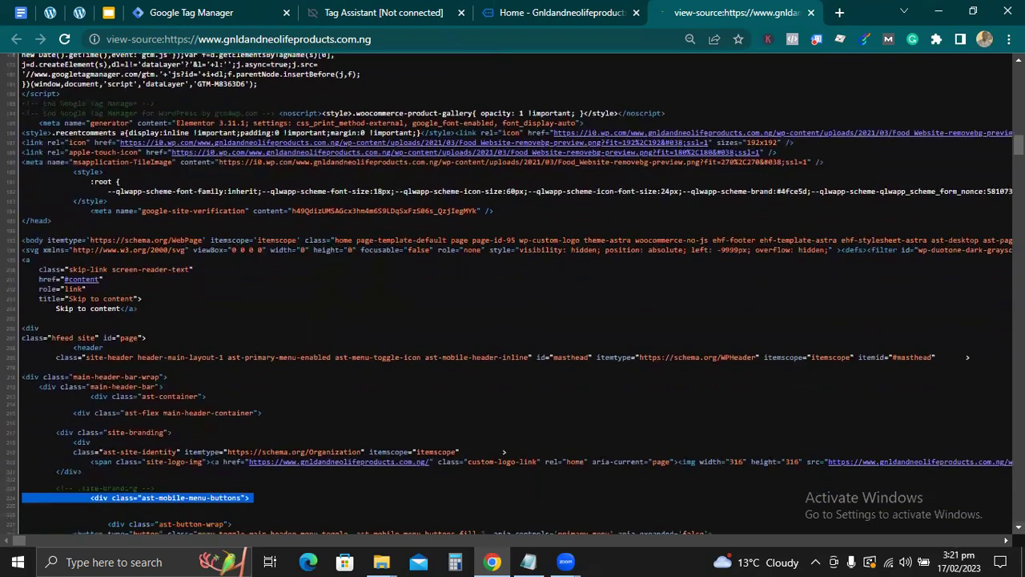
{"action": "scroll", "coordinate": [513, 294], "scroll_direction": "down", "scroll_amount": 4}
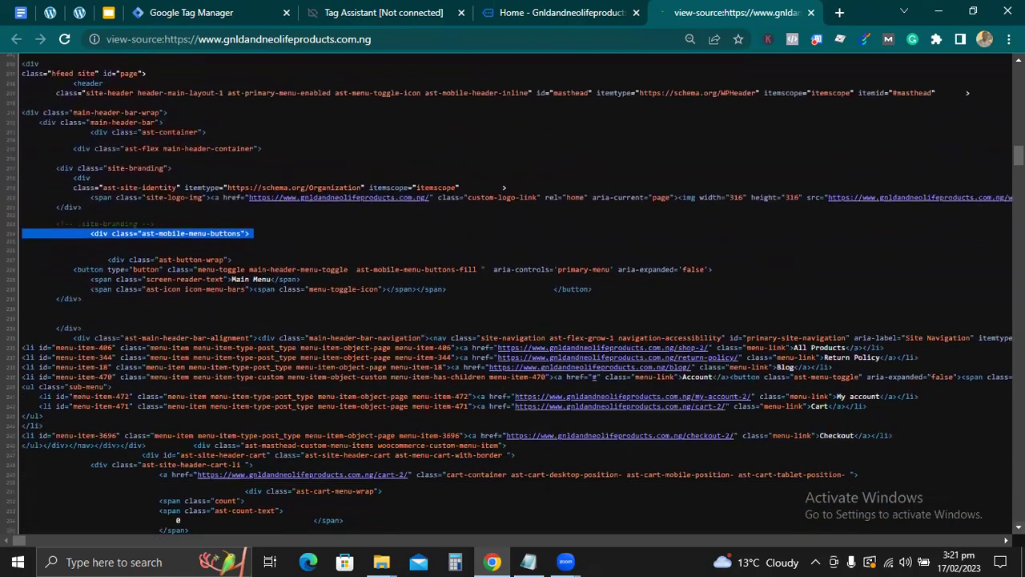
{"action": "scroll", "coordinate": [512, 295], "scroll_direction": "down", "scroll_amount": 1}
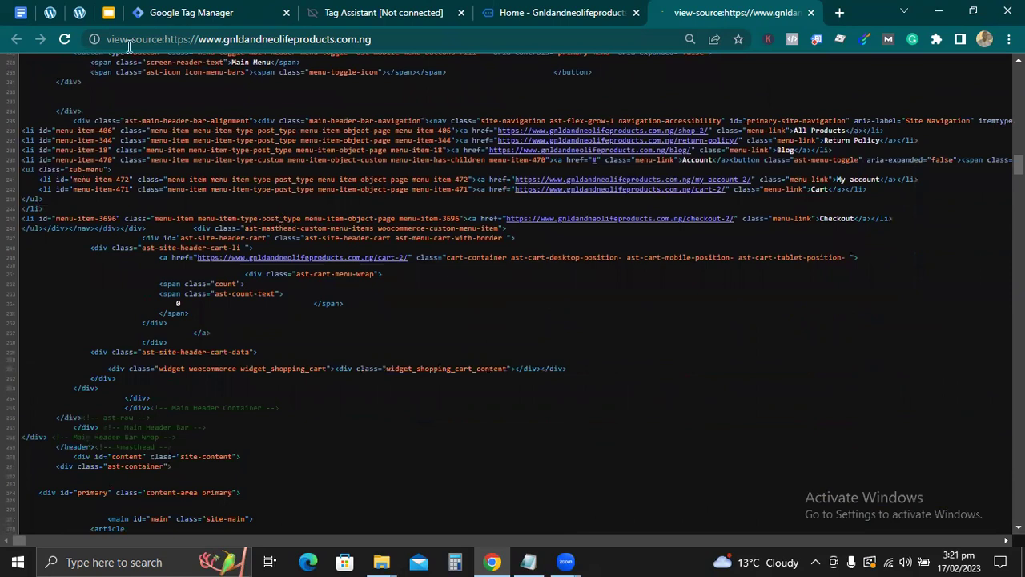
Step: Return to the Google Slides presentation and show slide 5 about a wrong or incorrect container snippet
{"action": "left_click", "coordinate": [109, 18]}
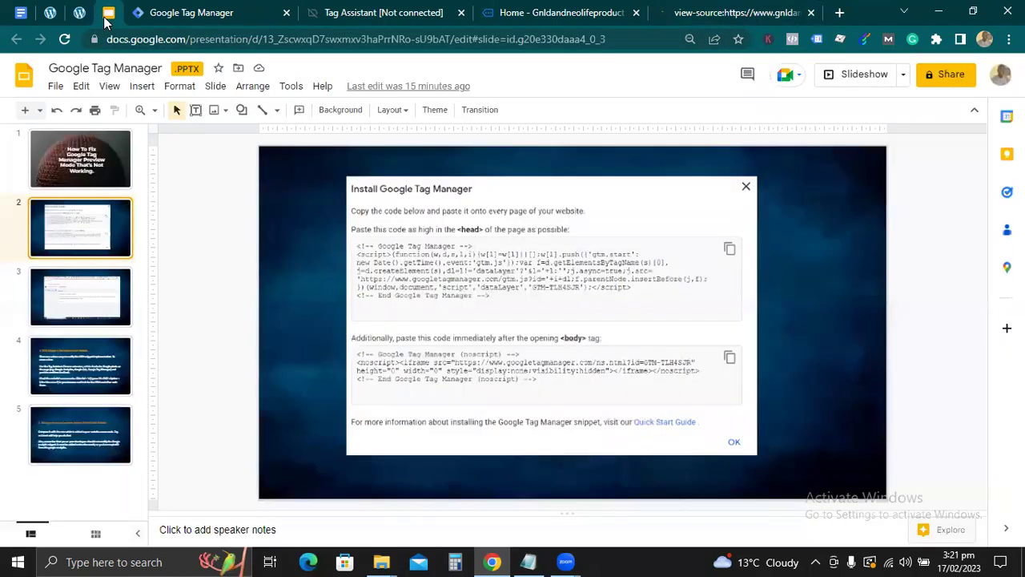
{"action": "left_click", "coordinate": [76, 436]}
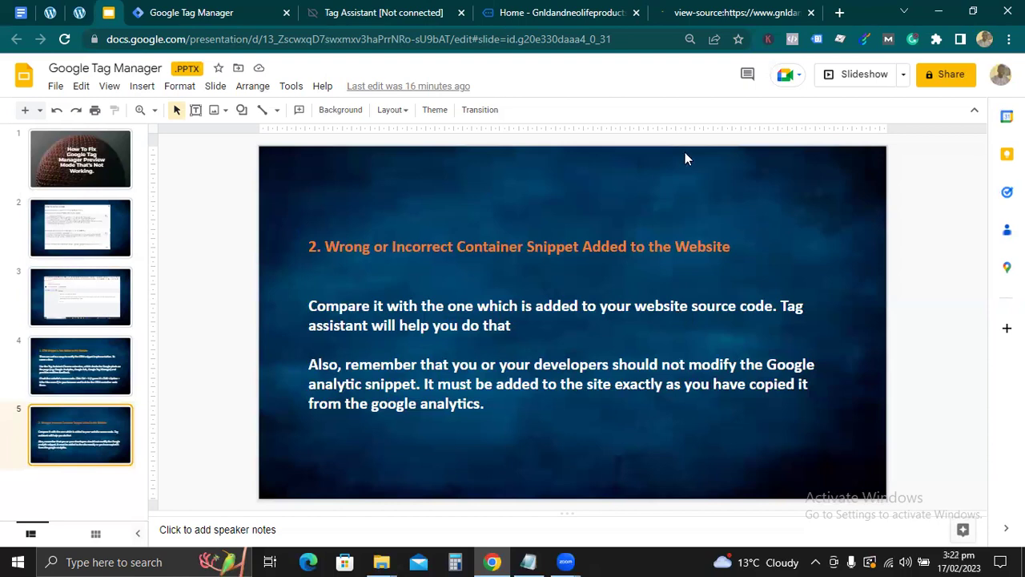
Step: Switch to Google Tag Manager and view the container's head and body install code, closing the install dialog after reading
{"action": "key", "text": "ctrl+Tab"}
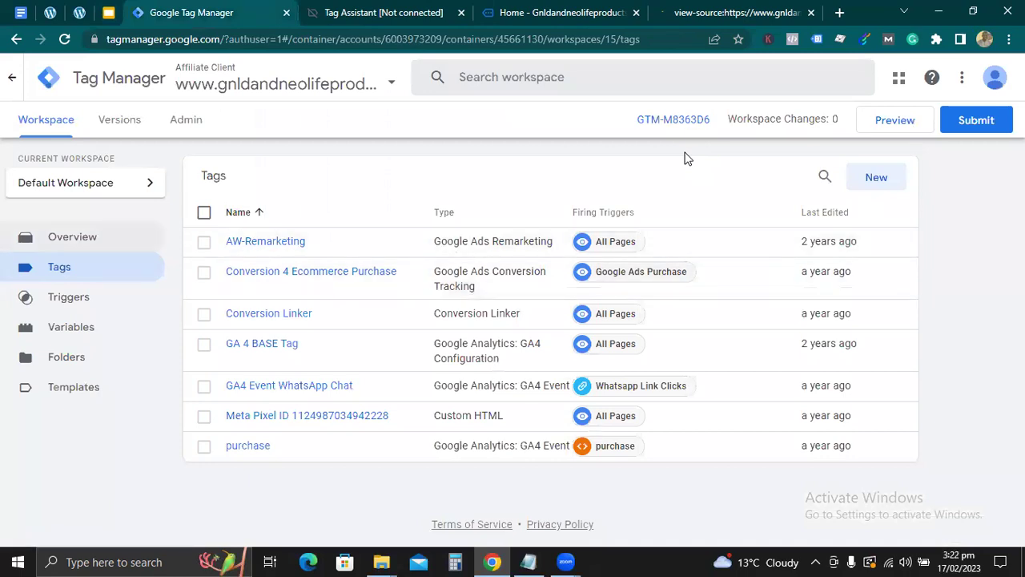
{"action": "key", "text": "Return"}
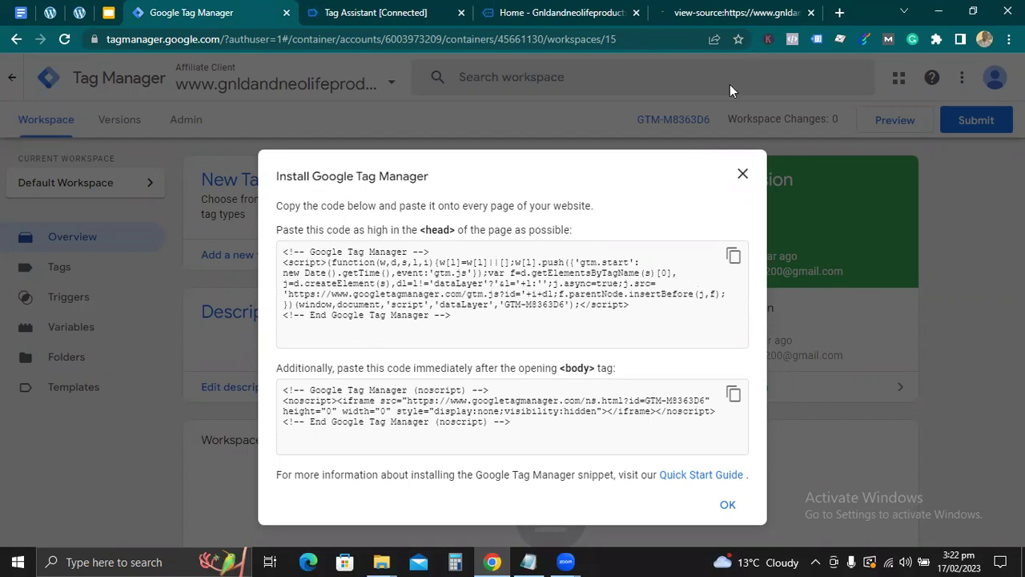
{"action": "left_click", "coordinate": [742, 175]}
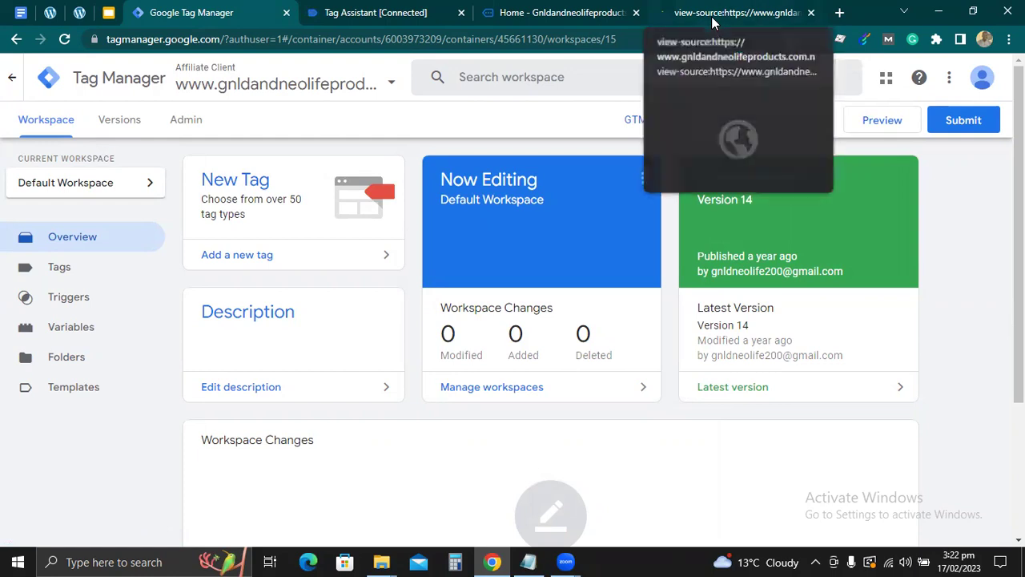
Step: Return to Google Slides and replace "analytic" with "tag manager" before "snippet" in slide 5's last paragraph
{"action": "left_click", "coordinate": [109, 13]}
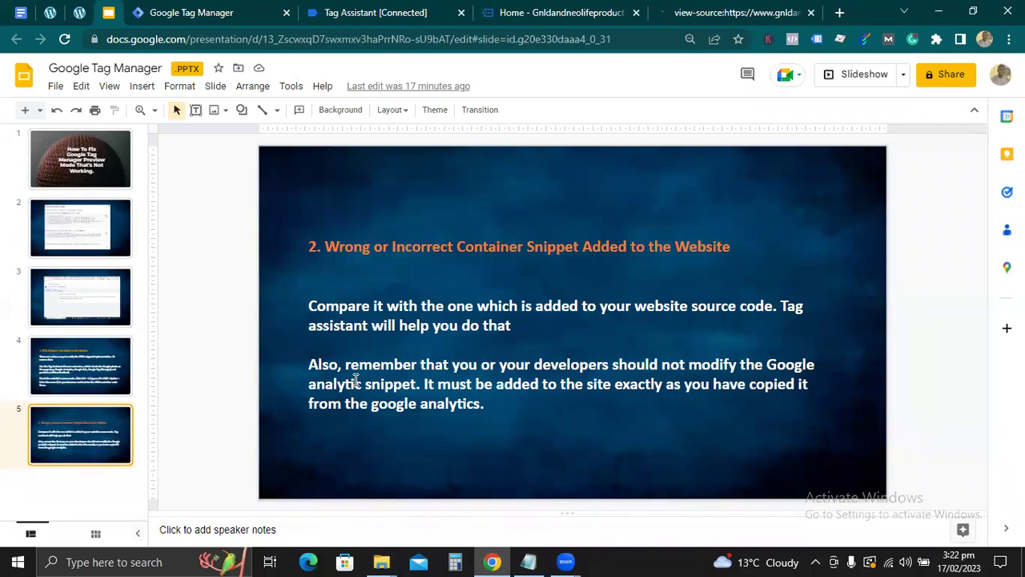
{"action": "left_click", "coordinate": [362, 385]}
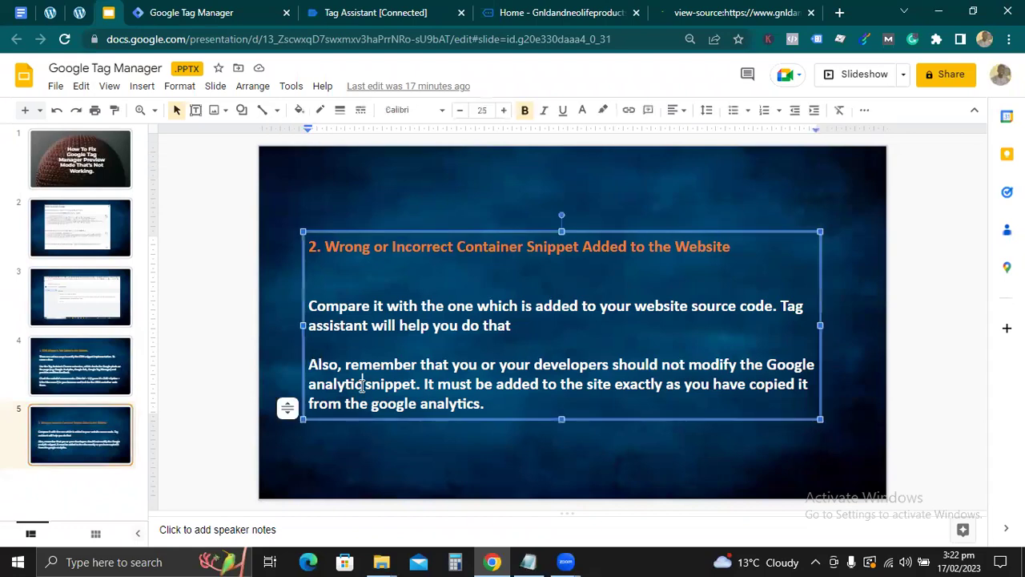
{"action": "key", "text": "BackSpace"}
{"action": "key", "text": "BackSpace"}
{"action": "key", "text": "BackSpace"}
{"action": "key", "text": "BackSpace"}
{"action": "key", "text": "BackSpace"}
{"action": "key", "text": "BackSpace"}
{"action": "key", "text": "BackSpace"}
{"action": "key", "text": "BackSpace"}
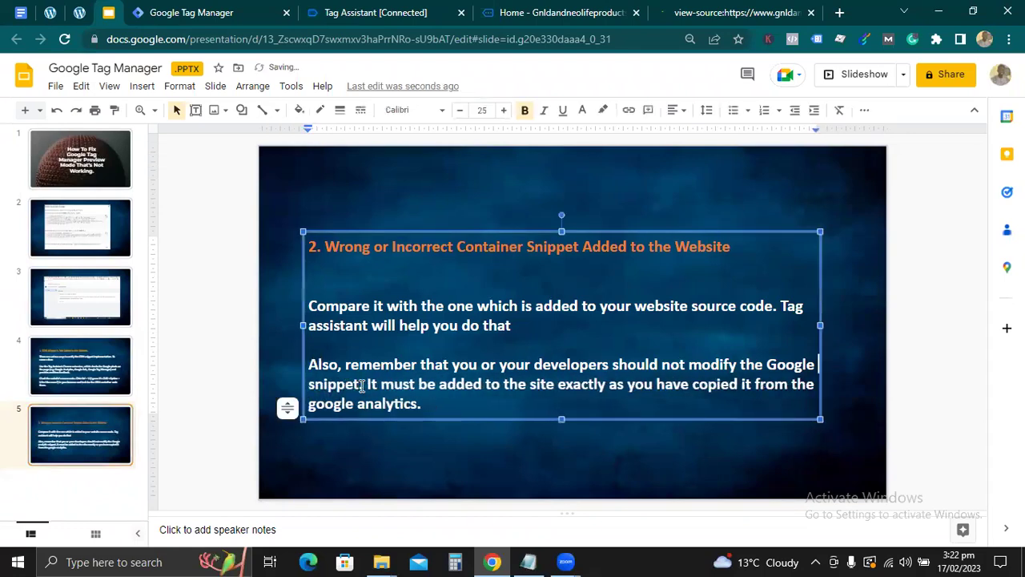
{"action": "type", "text": "tag "}
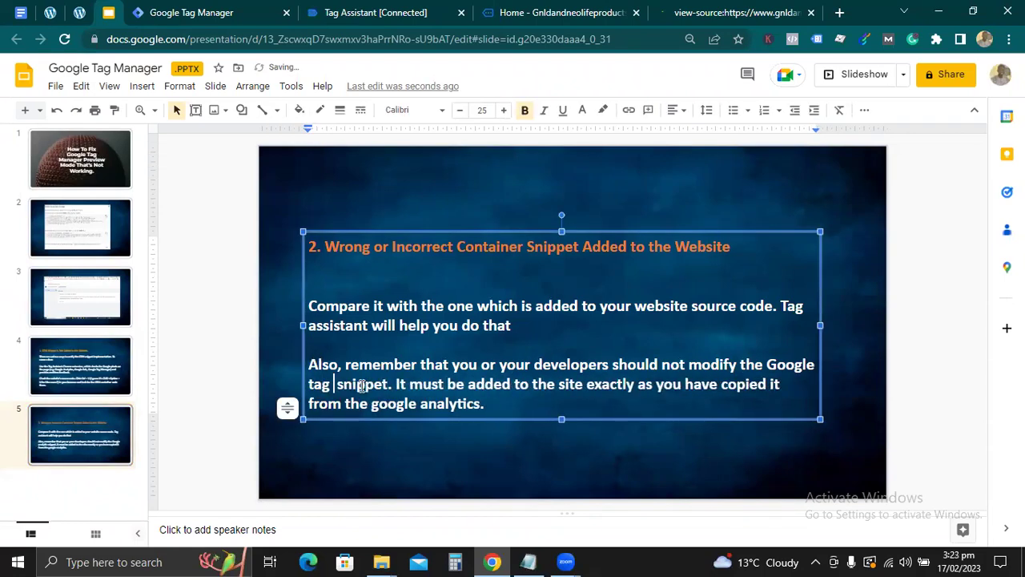
{"action": "type", "text": "manager"}
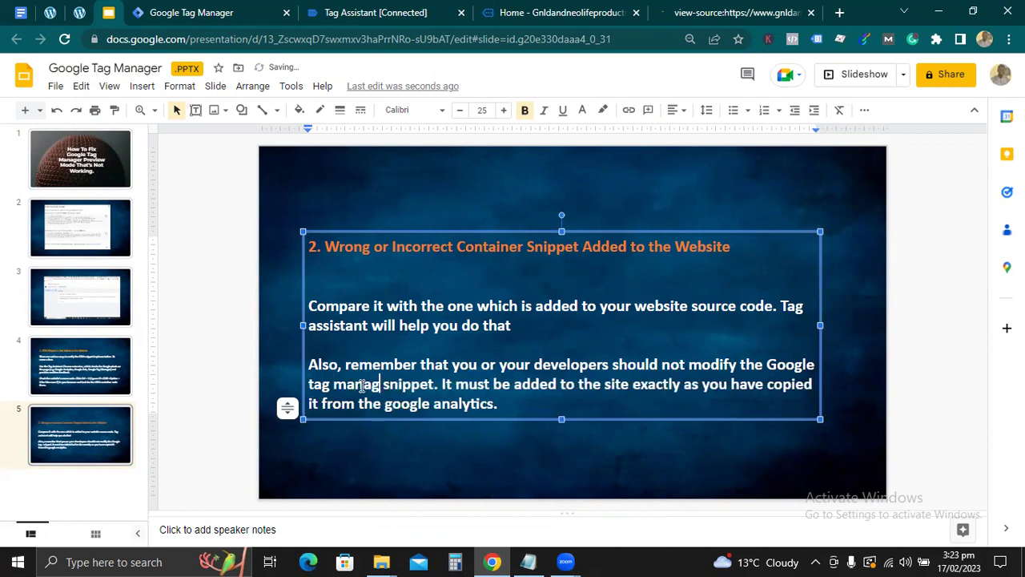
Step: Add the word "code" after "snippet" in the last paragraph of slide 5
{"action": "key", "text": "Right"}
{"action": "key", "text": "Right"}
{"action": "key", "text": "Right"}
{"action": "key", "text": "Right"}
{"action": "key", "text": "Right"}
{"action": "key", "text": "Right"}
{"action": "key", "text": "Right"}
{"action": "key", "text": "Right"}
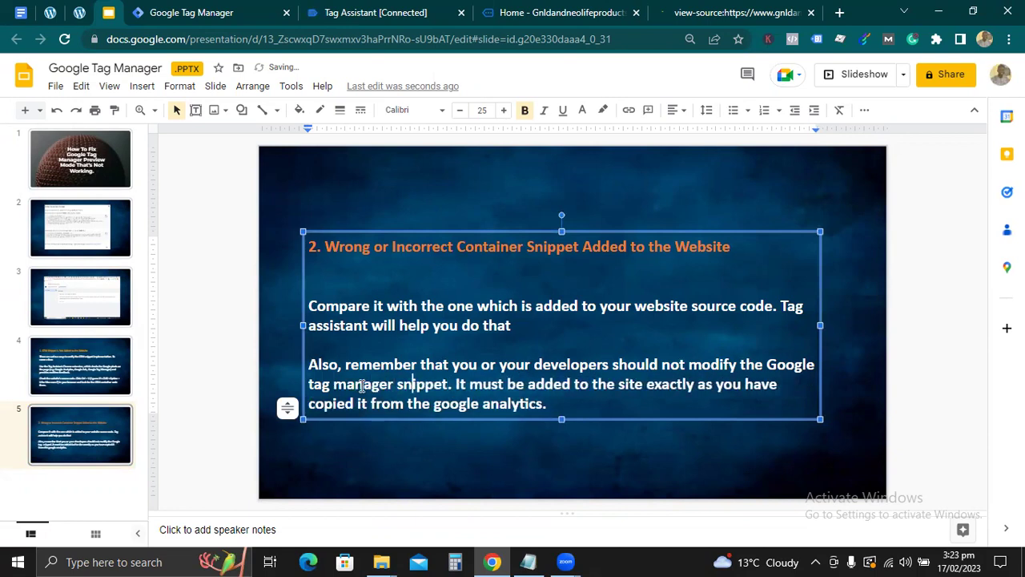
{"action": "type", "text": "code"}
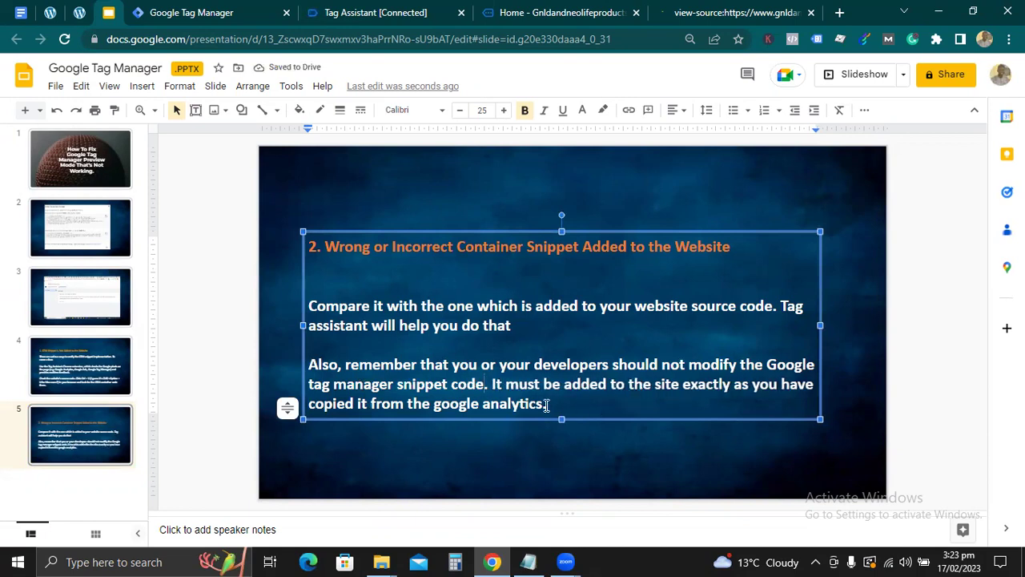
Step: Replace "google analytics" with "Gtm" at the end of slide 5's last paragraph
{"action": "key", "text": "ctrl+End"}
{"action": "key", "text": "BackSpace"}
{"action": "key", "text": "BackSpace"}
{"action": "key", "text": "BackSpace"}
{"action": "key", "text": "BackSpace"}
{"action": "key", "text": "BackSpace"}
{"action": "key", "text": "BackSpace"}
{"action": "key", "text": "BackSpace"}
{"action": "key", "text": "BackSpace"}
{"action": "key", "text": "BackSpace"}
{"action": "key", "text": "BackSpace"}
{"action": "key", "text": "BackSpace"}
{"action": "key", "text": "BackSpace"}
{"action": "key", "text": "BackSpace"}
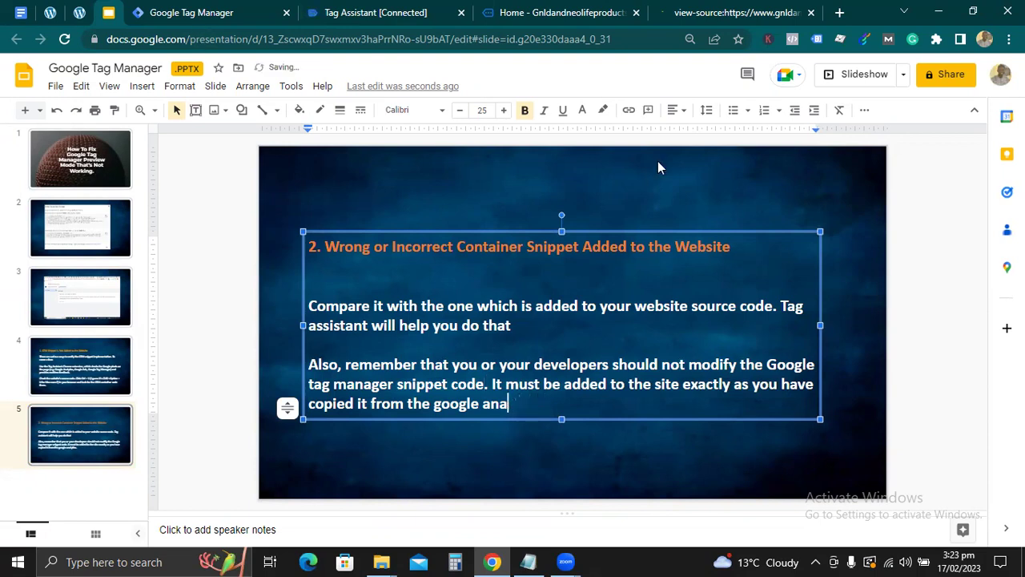
{"action": "key", "text": "BackSpace"}
{"action": "key", "text": "BackSpace"}
{"action": "key", "text": "BackSpace"}
{"action": "key", "text": "BackSpace"}
{"action": "type", "text": "Gtm"}
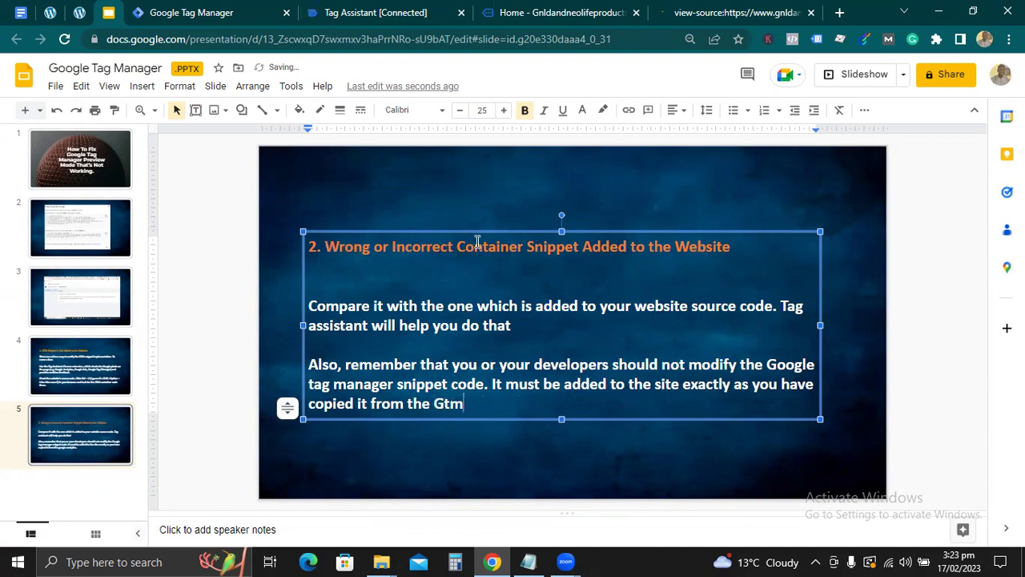
Step: Review the Install Google Tag Manager code in Google Tag Manager and return to the Google Slides presentation
{"action": "key", "text": "ctrl+Tab"}
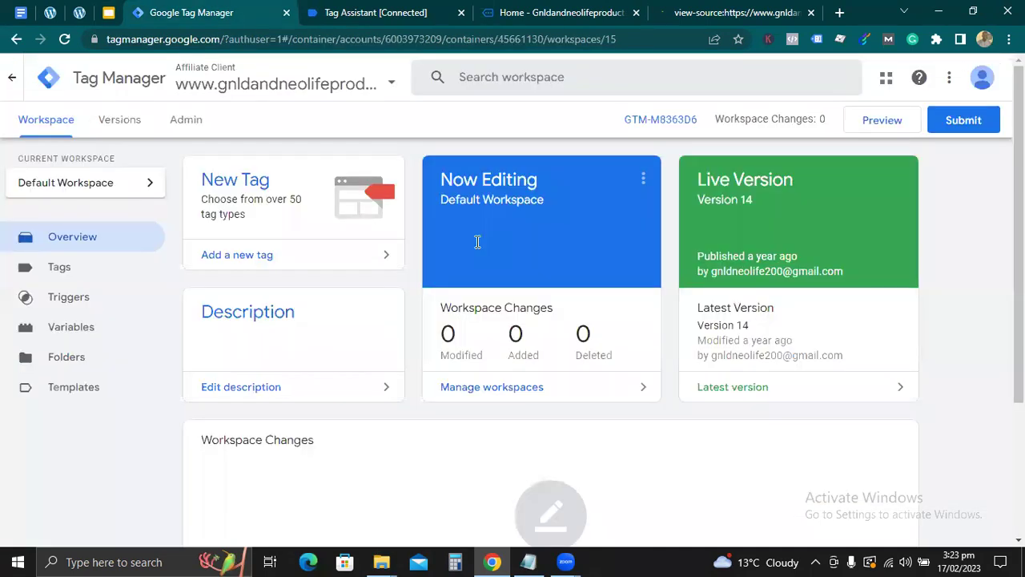
{"action": "left_click", "coordinate": [477, 241]}
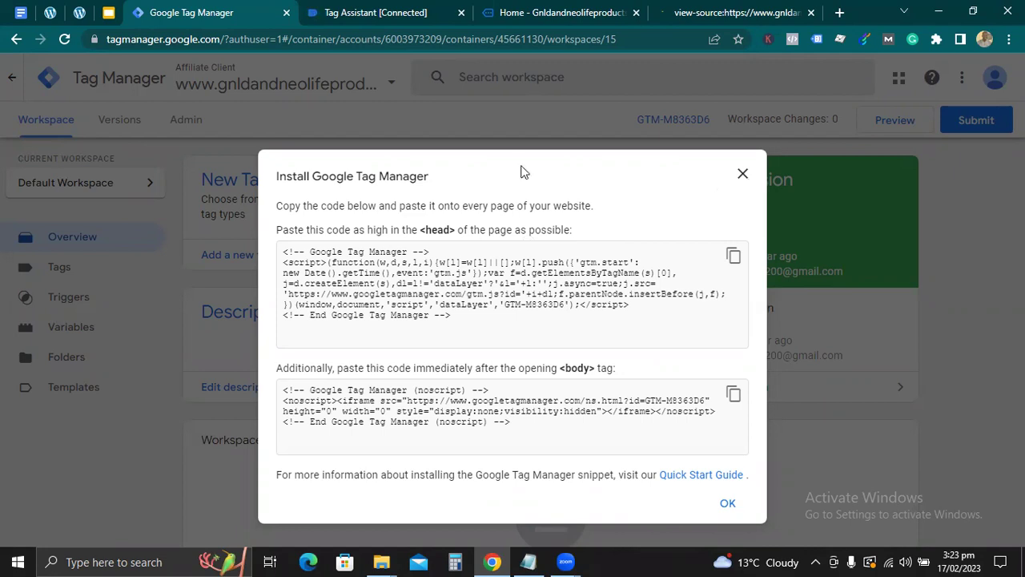
{"action": "left_click", "coordinate": [108, 13]}
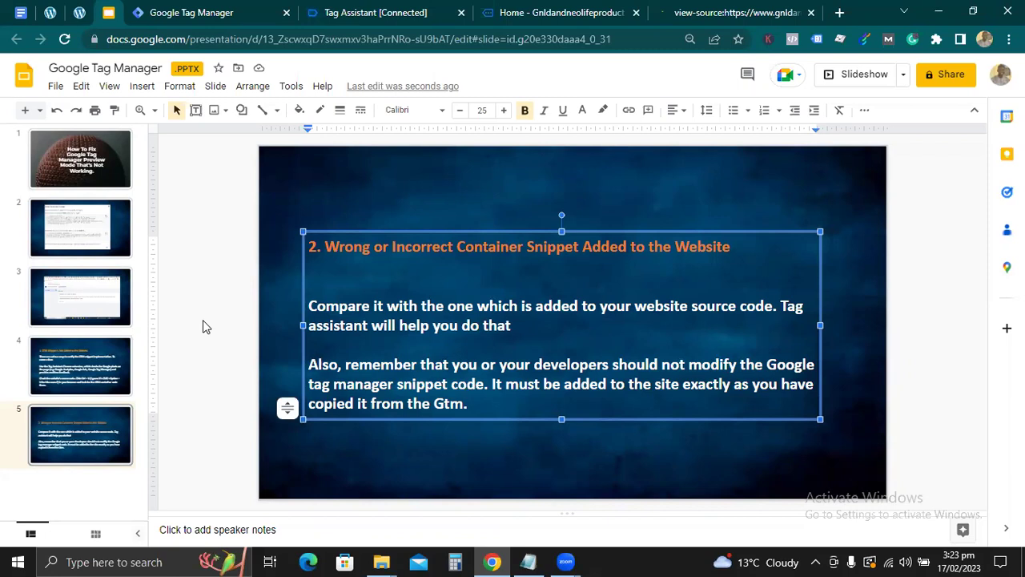
Step: Bookmark the Google Slides presentation in the Bookmarks bar, and bookmark the website's home page
{"action": "left_click", "coordinate": [737, 38]}
{"action": "left_click", "coordinate": [694, 46]}
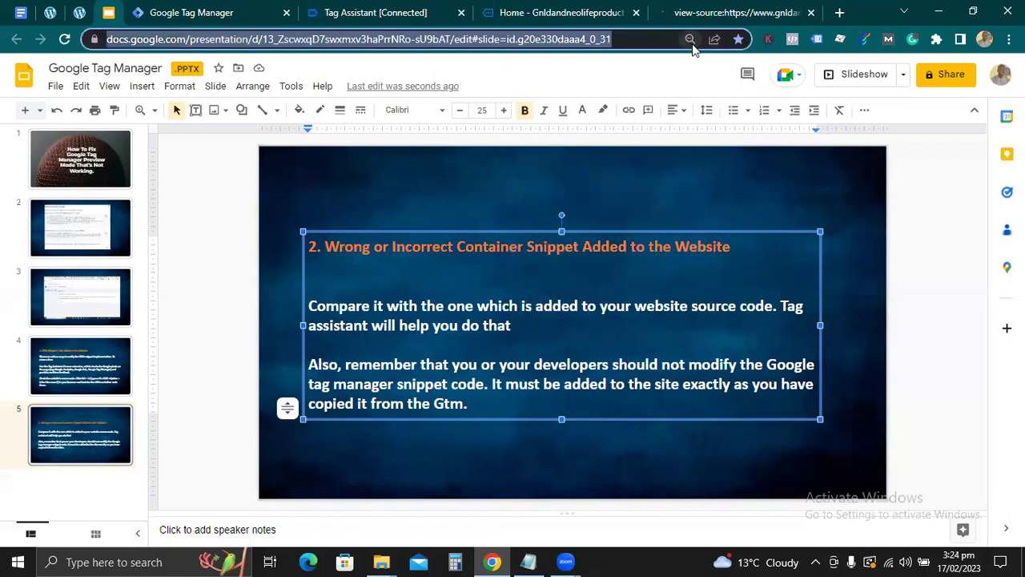
{"action": "left_click", "coordinate": [737, 40]}
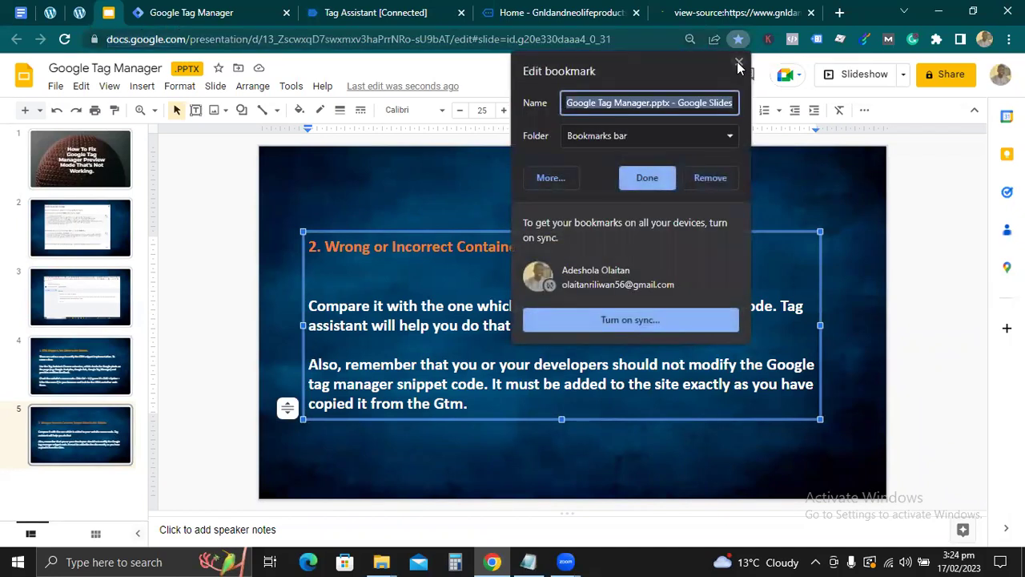
{"action": "left_click", "coordinate": [738, 63]}
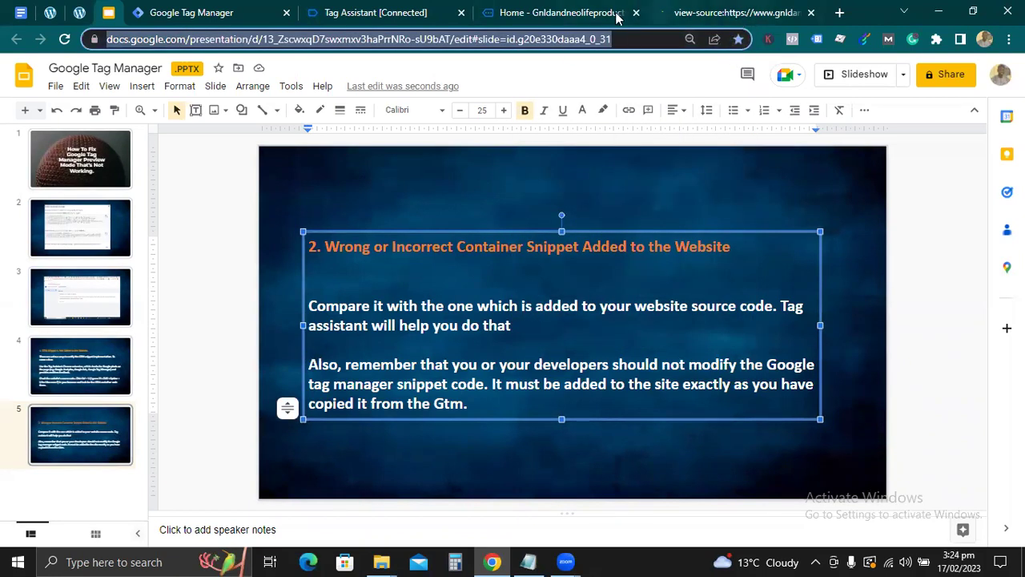
{"action": "left_click", "coordinate": [578, 16]}
{"action": "left_click", "coordinate": [738, 40]}
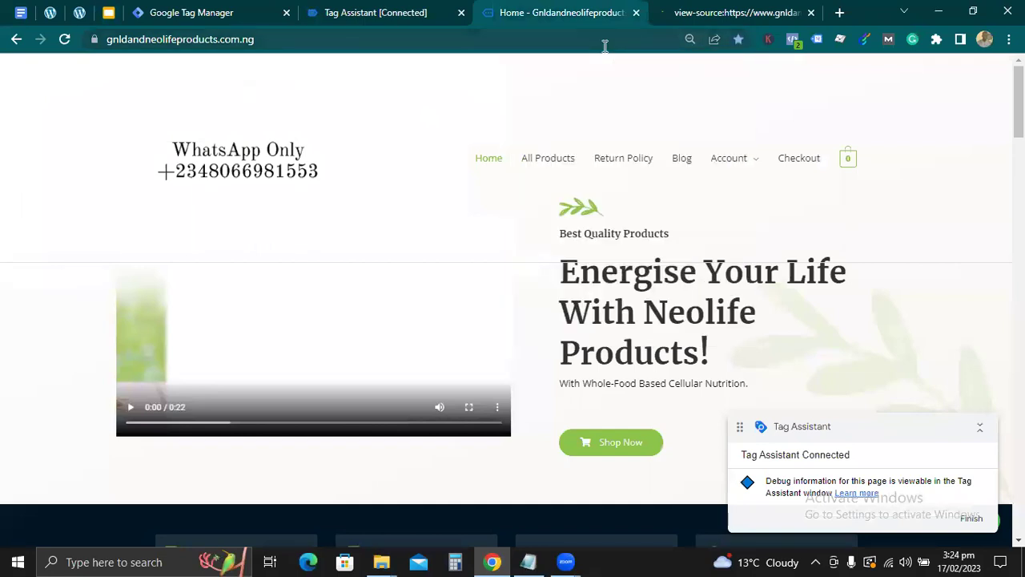
Step: Revisit the presentation and the install code in Google Tag Manager, and switch to the connected Tag Assistant page
{"action": "left_click", "coordinate": [111, 20]}
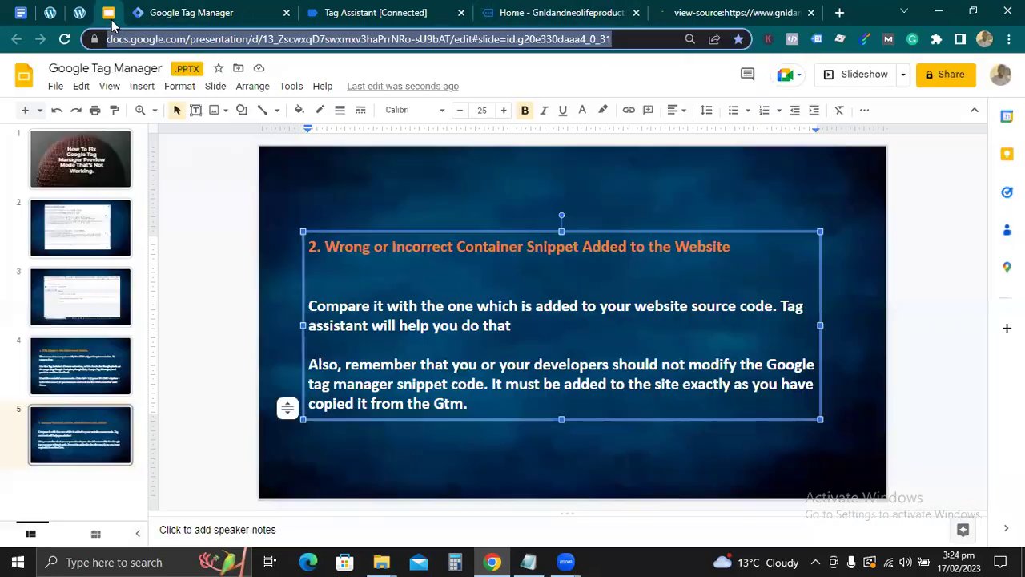
{"action": "left_click", "coordinate": [187, 23]}
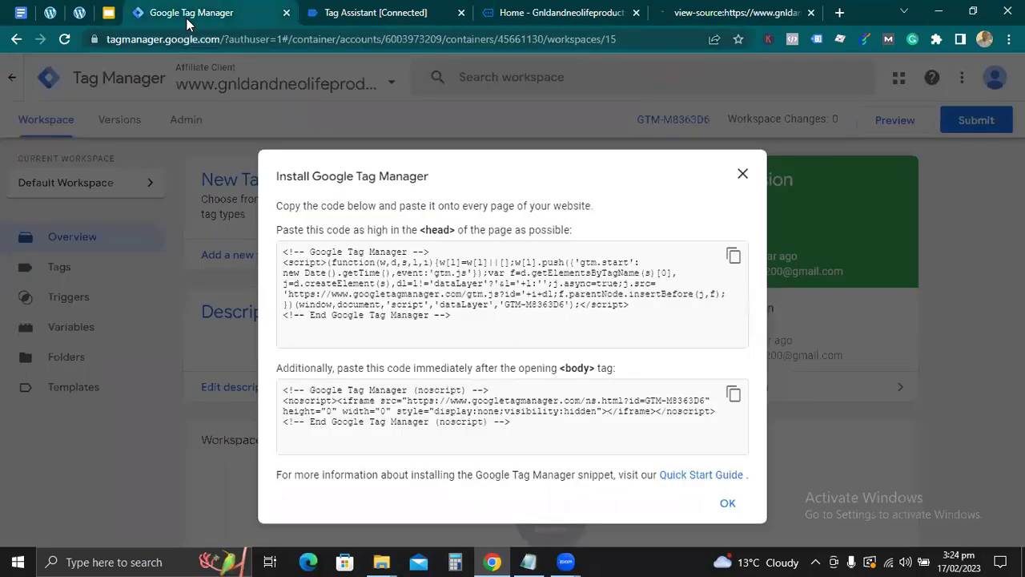
{"action": "left_click", "coordinate": [367, 10]}
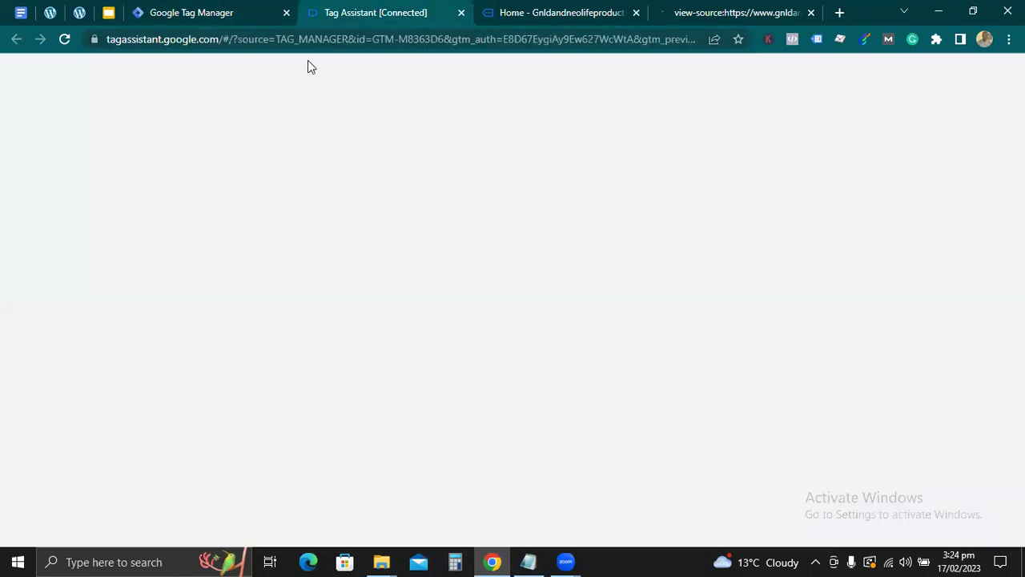